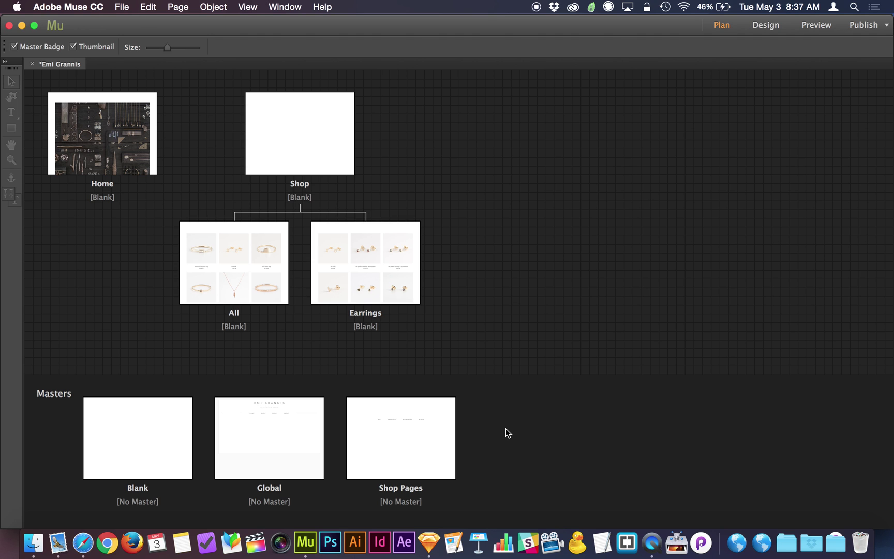
Switch to Safari and examine the live jewelry site's Shop, Blog and About pages and the shop's Earrings category.
{"action": "key", "text": "ctrl+Up"}
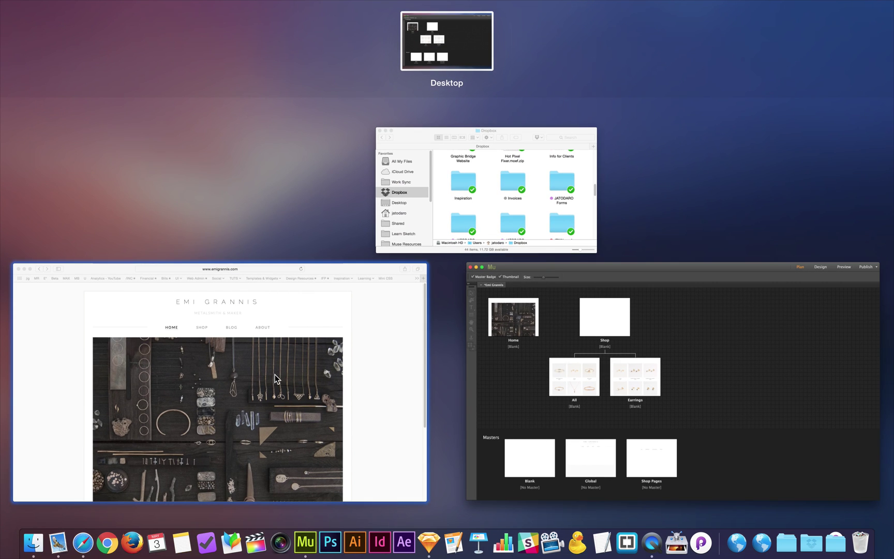
{"action": "left_click", "coordinate": [276, 378]}
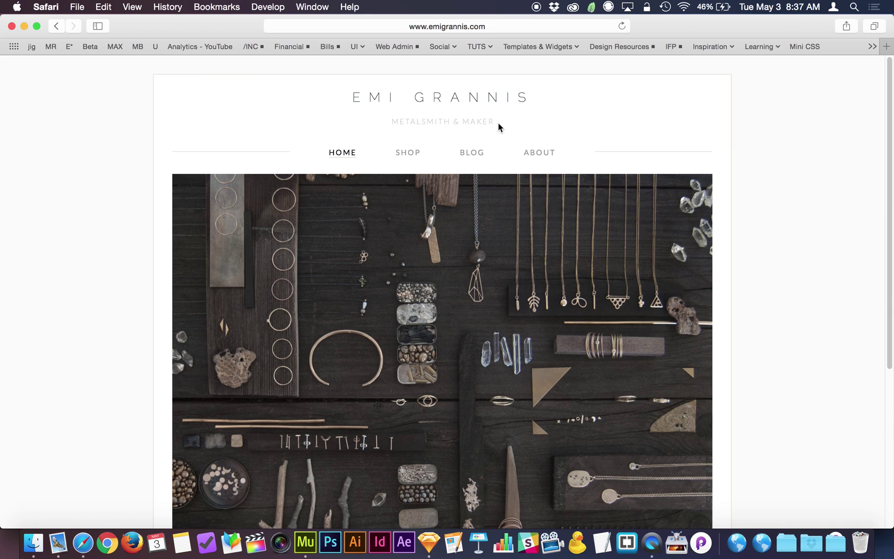
{"action": "left_click", "coordinate": [413, 155]}
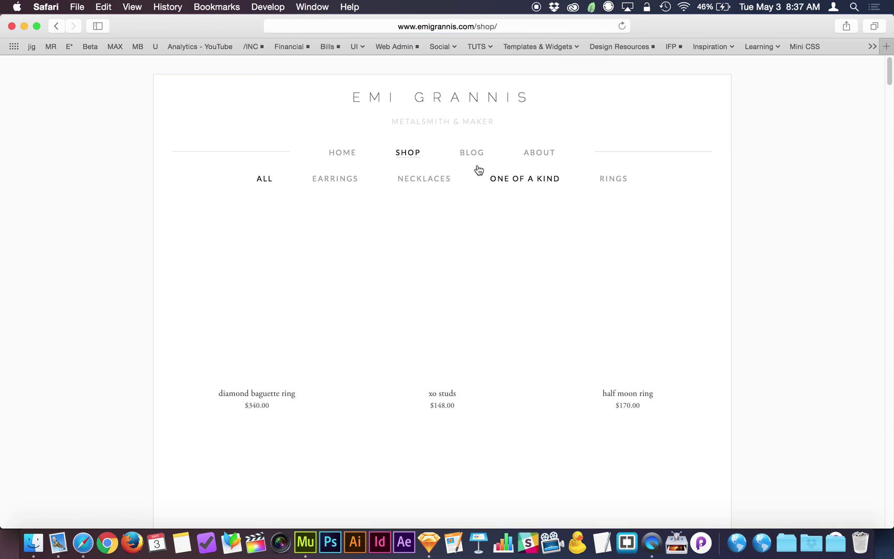
{"action": "left_click", "coordinate": [479, 156]}
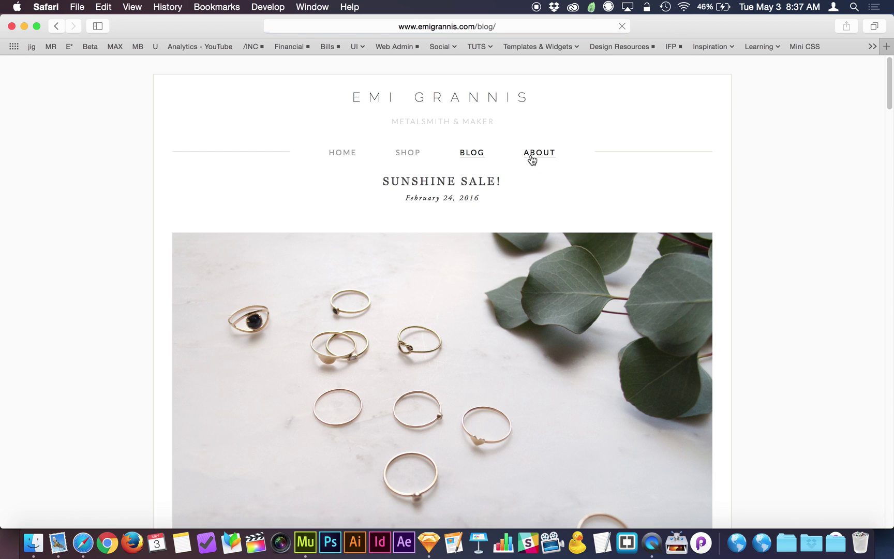
{"action": "left_click", "coordinate": [532, 157]}
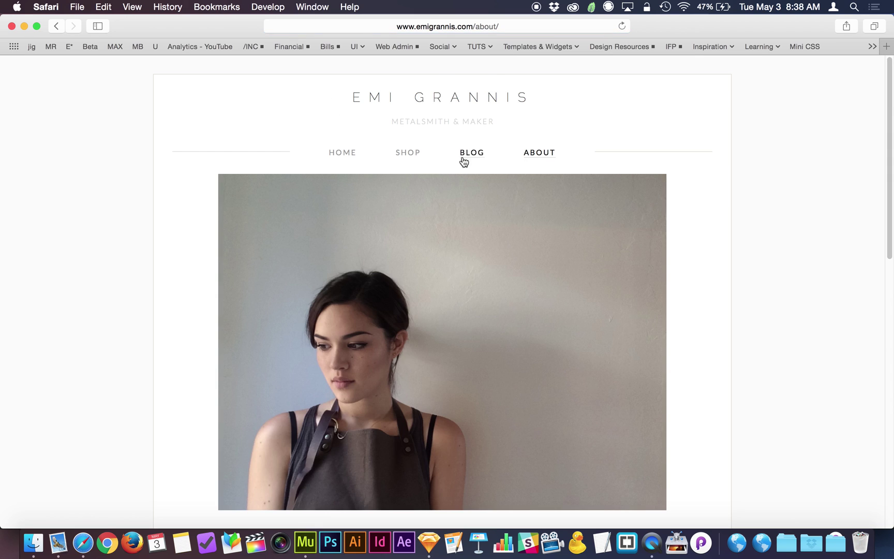
{"action": "left_click", "coordinate": [415, 155]}
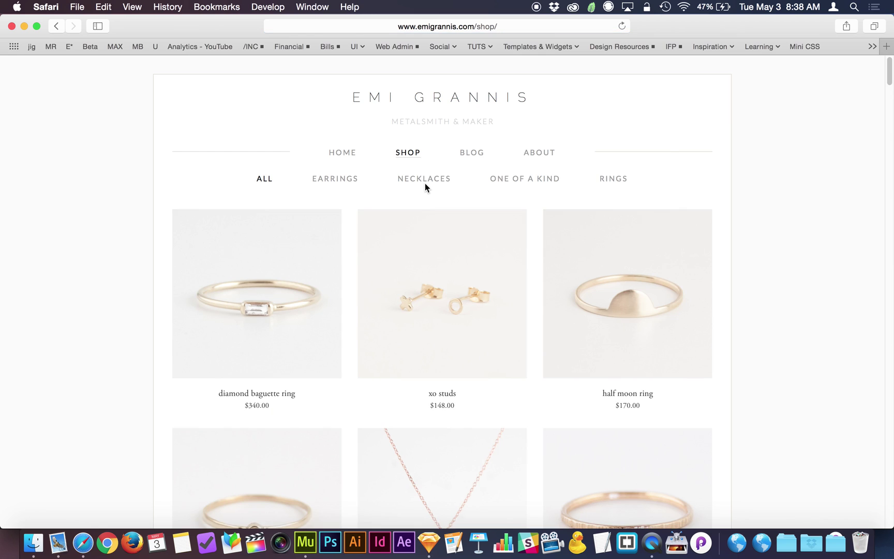
{"action": "left_click", "coordinate": [344, 179]}
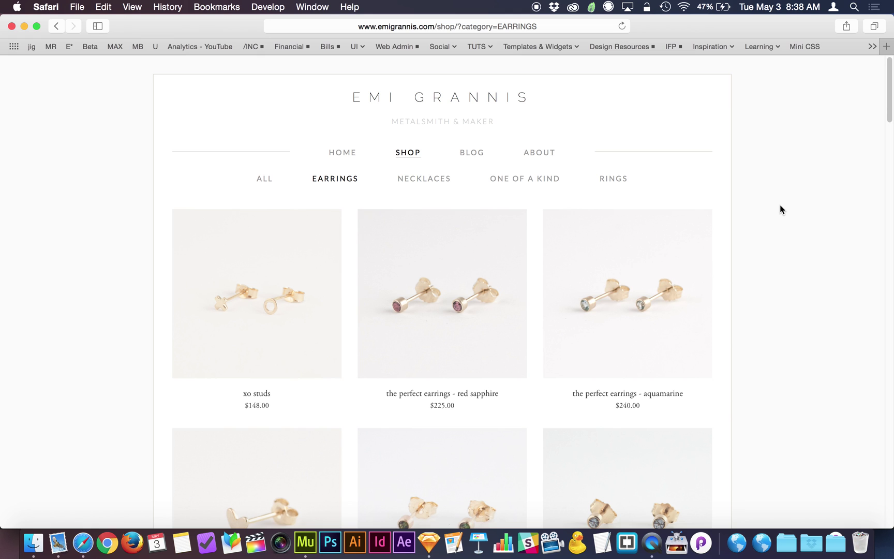
Switch back to Adobe Muse and open the Global master to examine its header and navigation.
{"action": "key", "text": "ctrl+Up"}
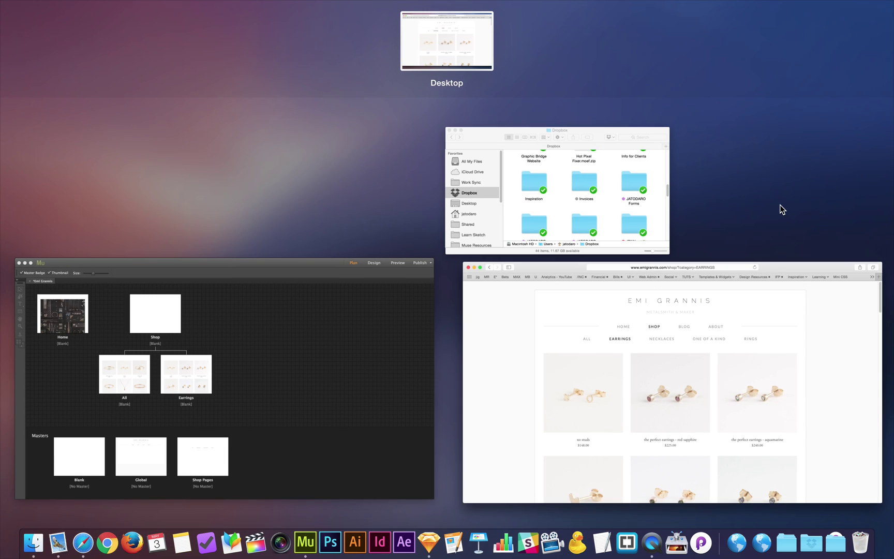
{"action": "left_click", "coordinate": [420, 342]}
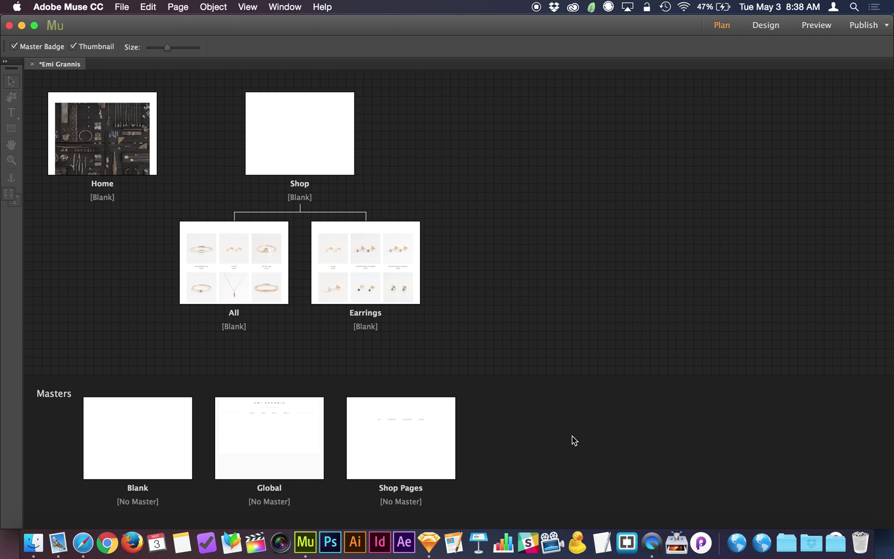
{"action": "double_click", "coordinate": [282, 443]}
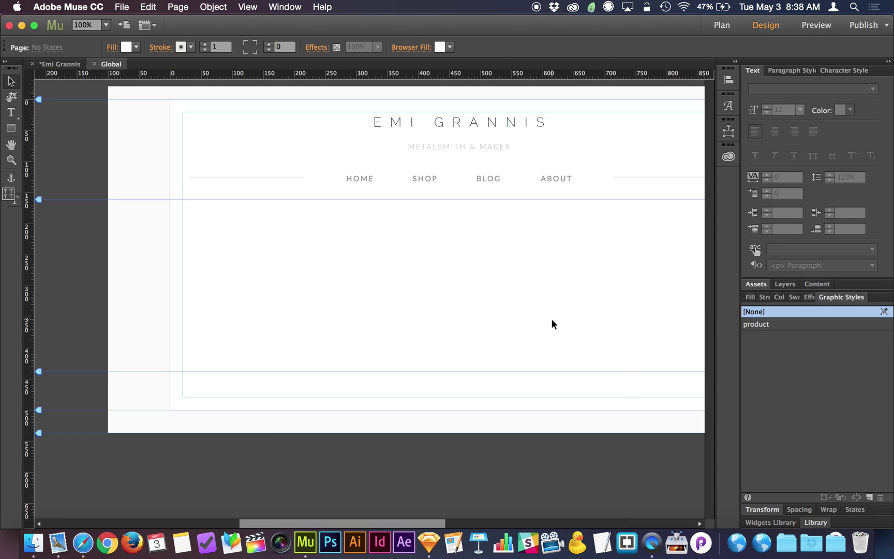
{"action": "scroll", "coordinate": [552, 325], "scroll_direction": "right", "scroll_amount": 5}
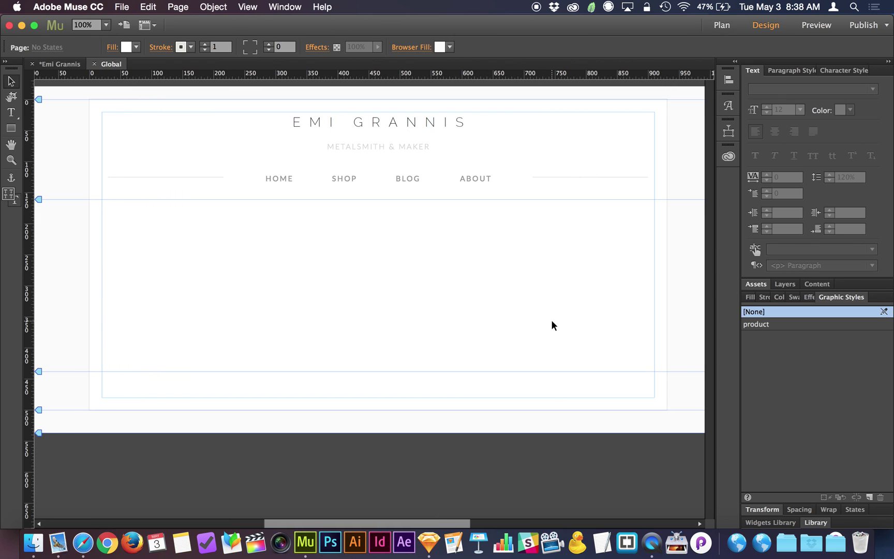
{"action": "scroll", "coordinate": [551, 321], "scroll_direction": "right", "scroll_amount": 1}
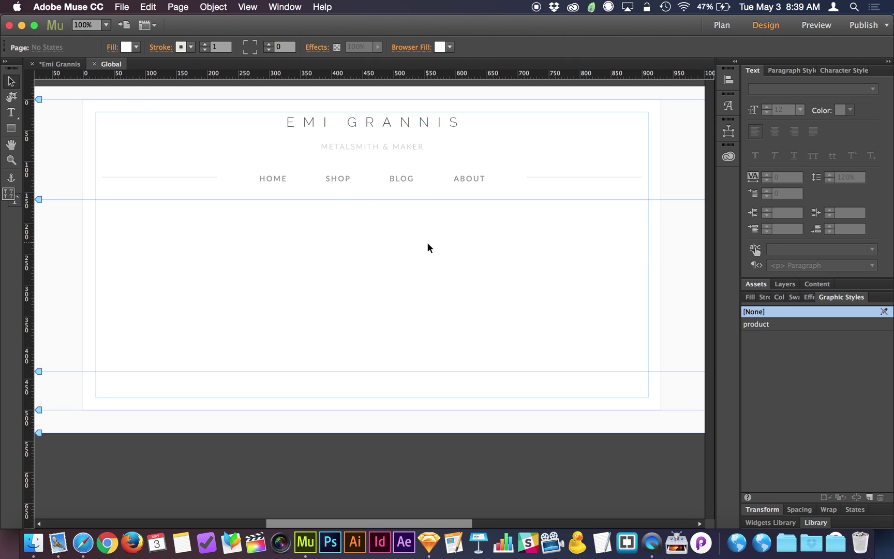
Apply the Global master to the All, Earrings, Home and Shop pages in the site plan.
{"action": "left_click", "coordinate": [70, 64]}
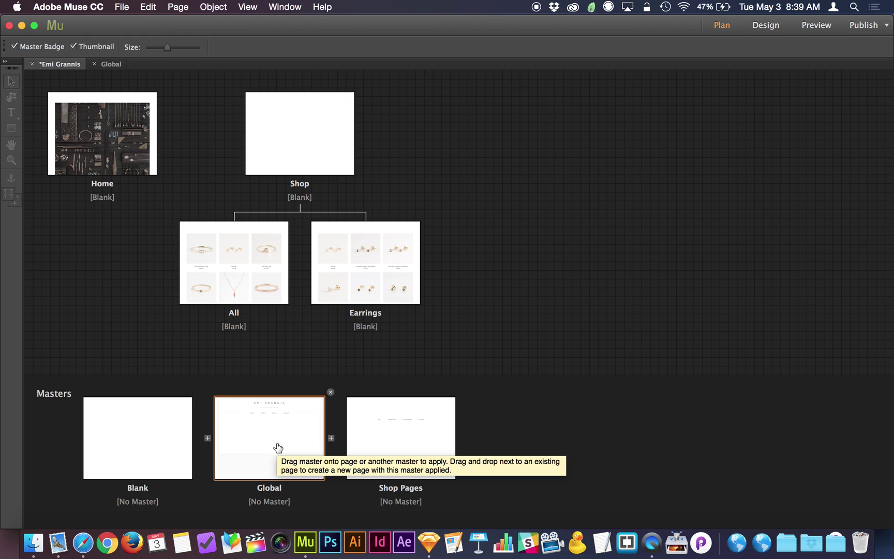
{"action": "left_click_drag", "start_coordinate": [277, 447], "coordinate": [240, 278]}
{"action": "left_click_drag", "start_coordinate": [248, 438], "coordinate": [351, 287]}
{"action": "left_click_drag", "start_coordinate": [250, 456], "coordinate": [114, 167]}
{"action": "left_click_drag", "start_coordinate": [296, 453], "coordinate": [306, 147]}
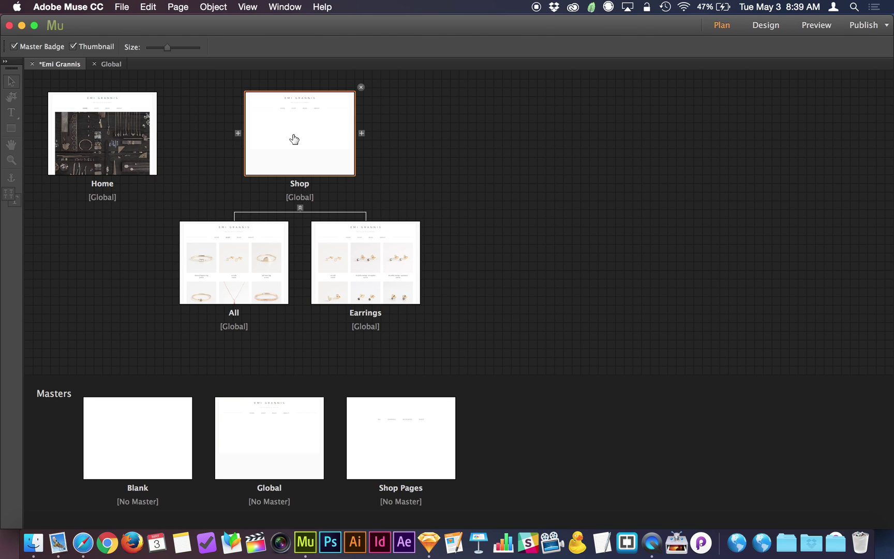
Check which masters can be assigned to the Shop page, without changing its assignment.
{"action": "right_click", "coordinate": [293, 138]}
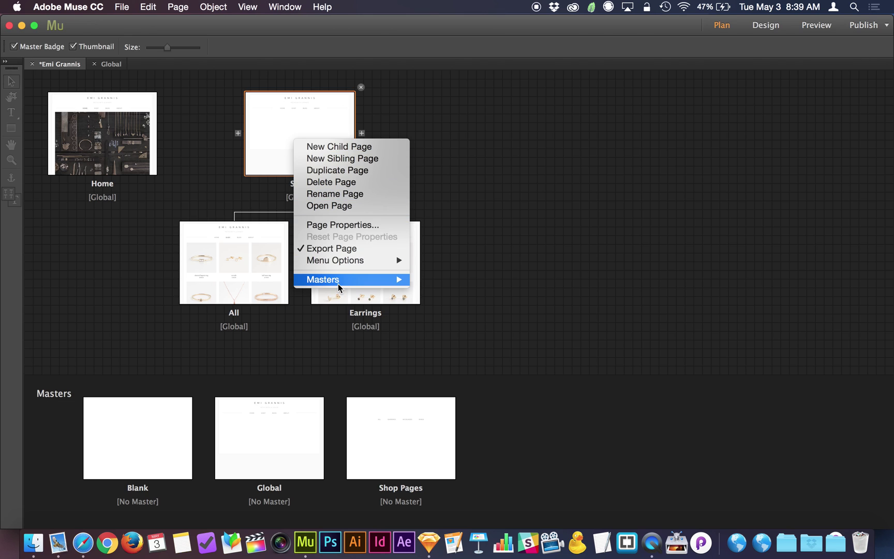
{"action": "mouse_move", "coordinate": [337, 284]}
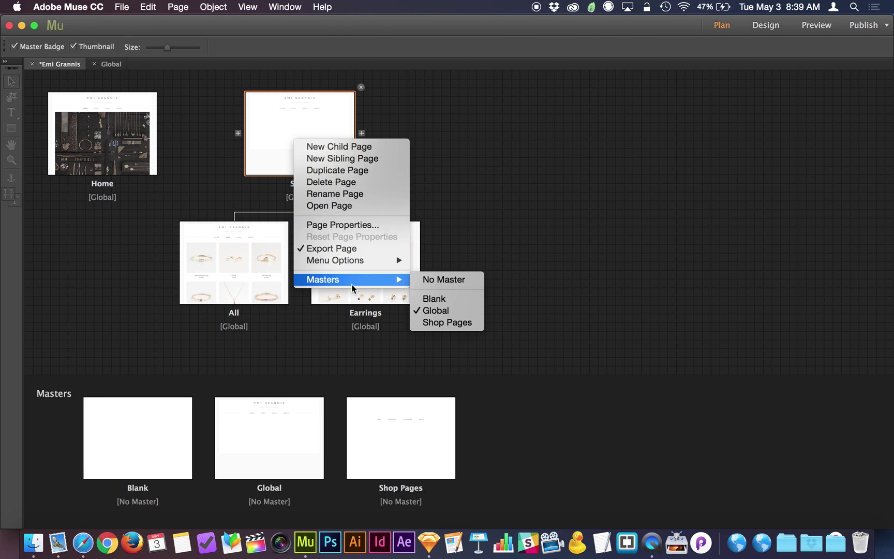
{"action": "left_click", "coordinate": [540, 309]}
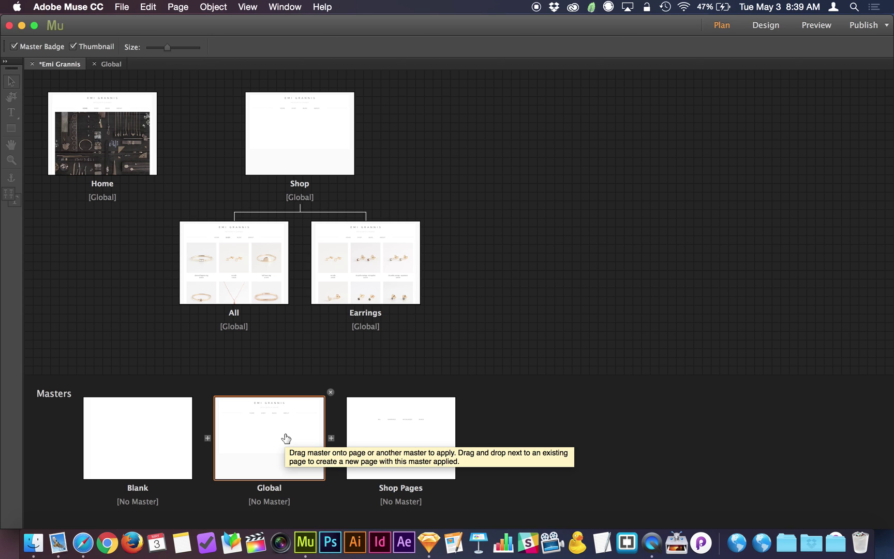
Create a page beside Shop from the Global master and delete it, and do the same with a new sibling page of Shop.
{"action": "left_click_drag", "start_coordinate": [286, 438], "coordinate": [373, 133]}
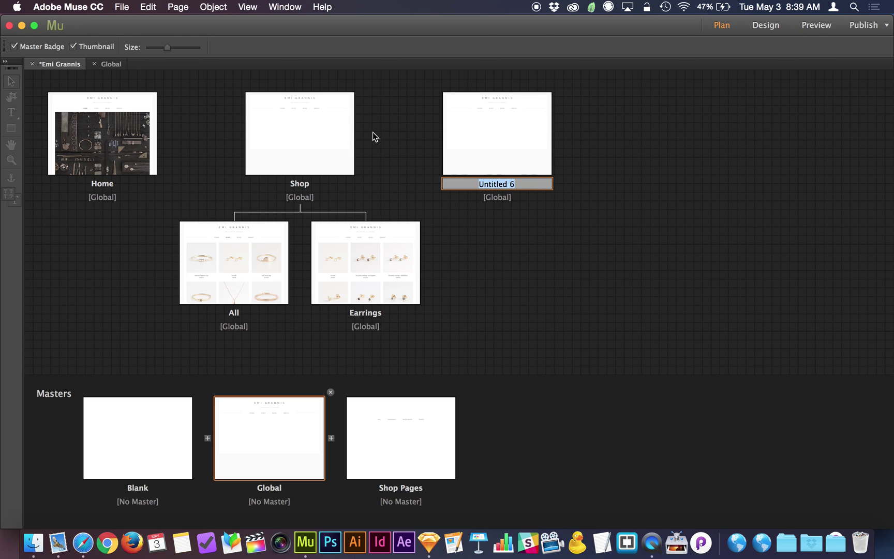
{"action": "key", "text": "Return"}
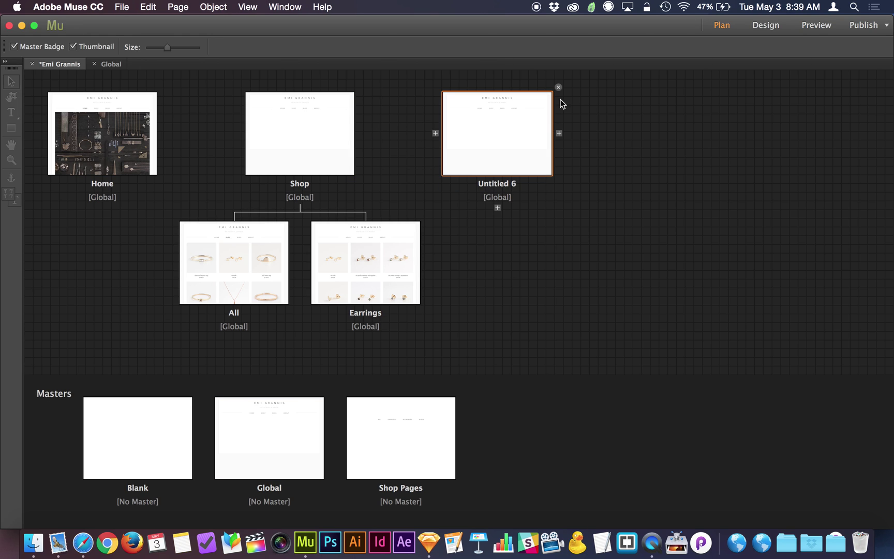
{"action": "left_click", "coordinate": [557, 86]}
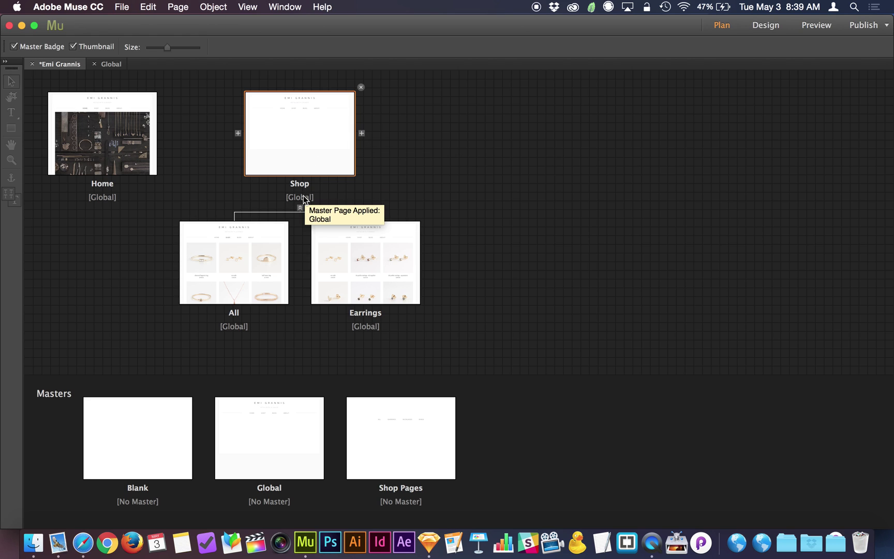
{"action": "left_click", "coordinate": [362, 135]}
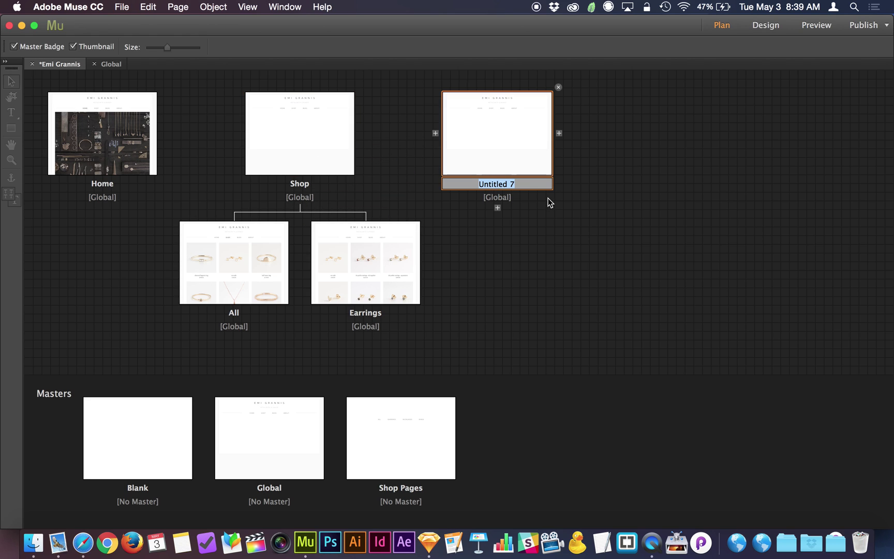
{"action": "left_click", "coordinate": [558, 87]}
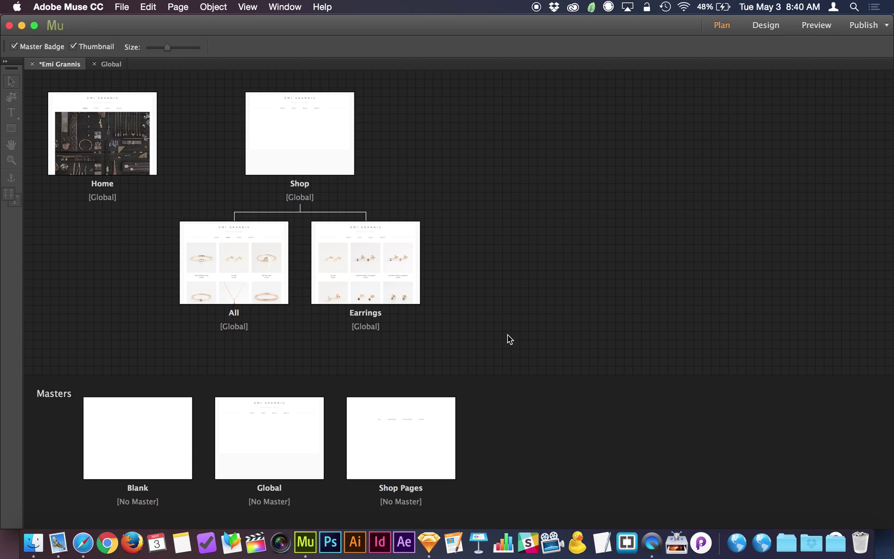
Examine the header on the All page, the Global master, and the category menu on the Shop Pages master.
{"action": "double_click", "coordinate": [273, 254]}
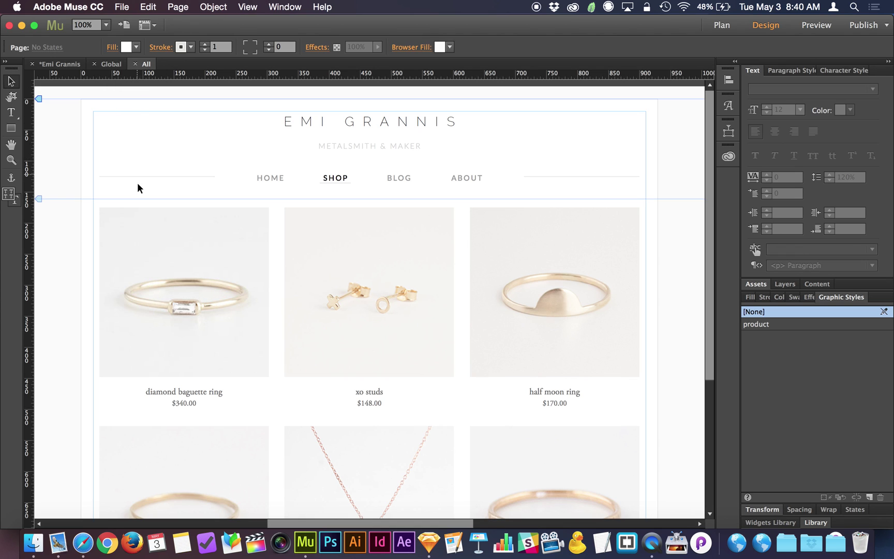
{"action": "left_click", "coordinate": [133, 64]}
{"action": "left_click", "coordinate": [122, 64]}
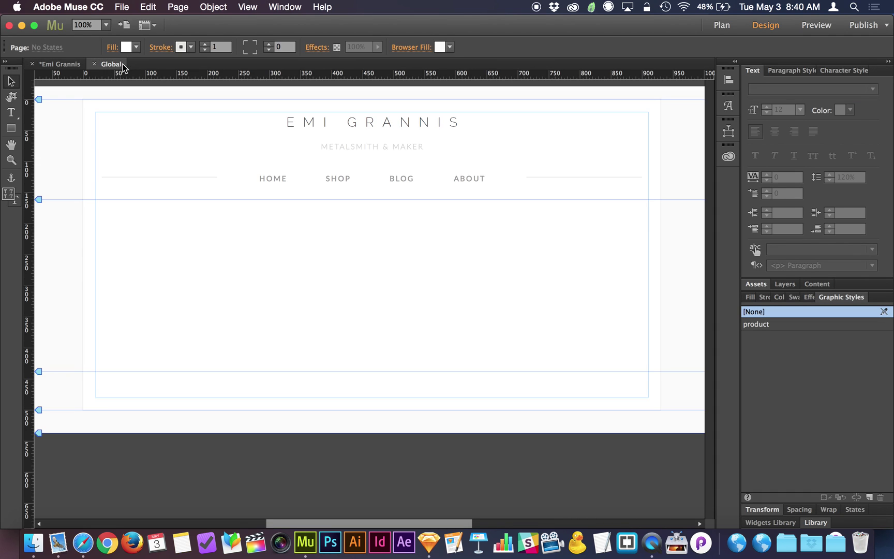
{"action": "left_click", "coordinate": [75, 64]}
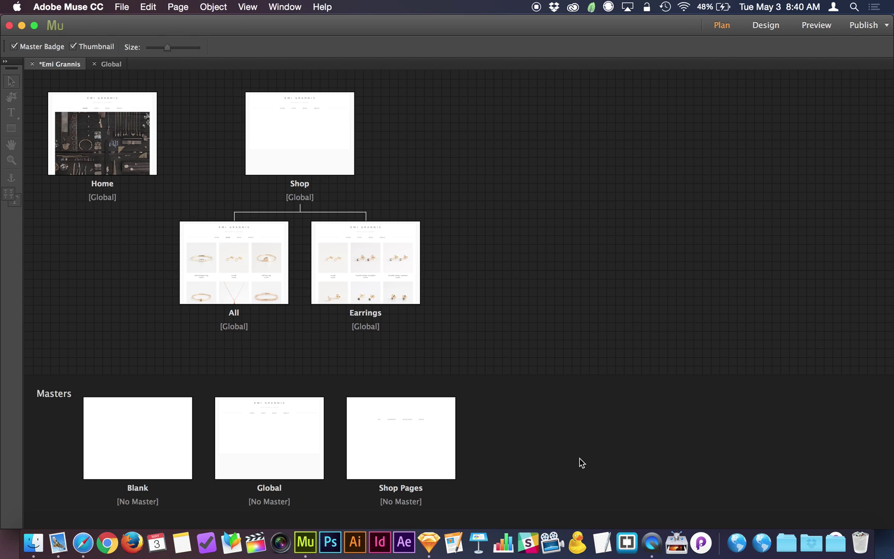
{"action": "double_click", "coordinate": [401, 437]}
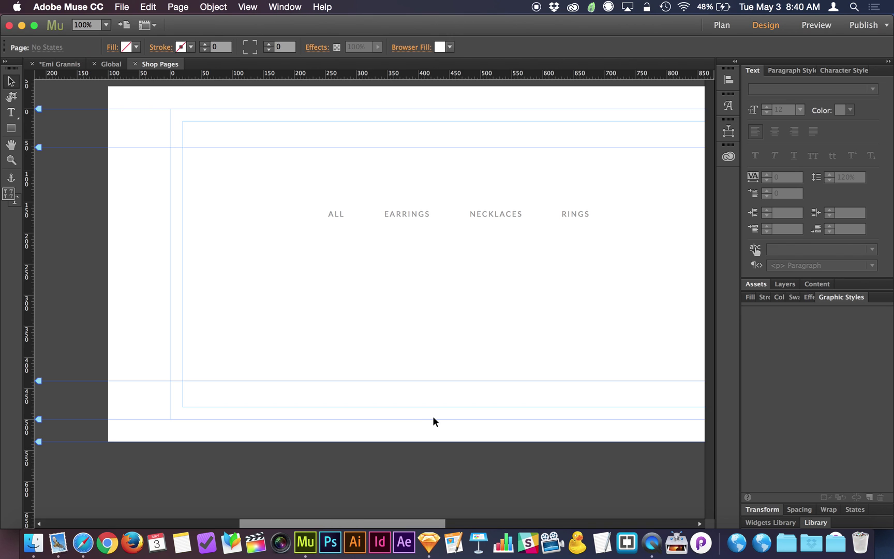
{"action": "scroll", "coordinate": [513, 310], "scroll_direction": "right", "scroll_amount": 5}
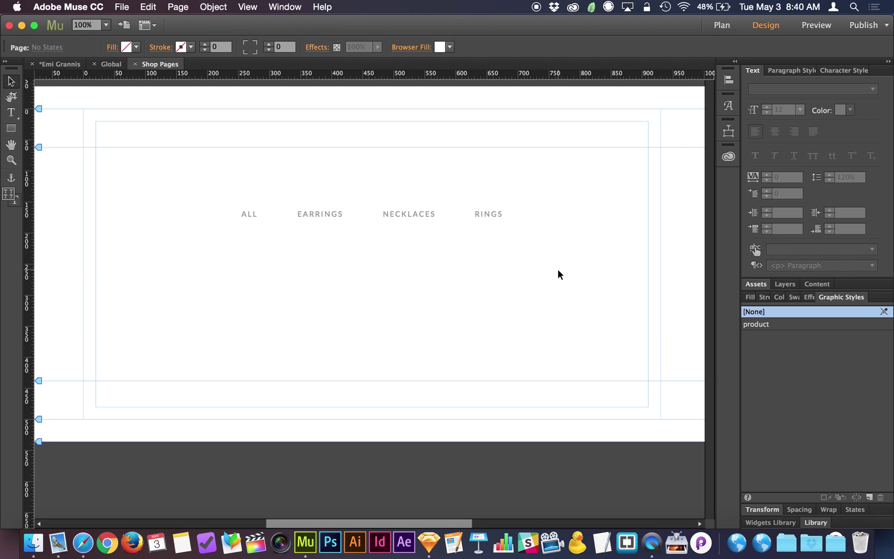
Apply the Global master to the Shop Pages master in the site plan and open the Shop Pages master.
{"action": "left_click", "coordinate": [79, 63]}
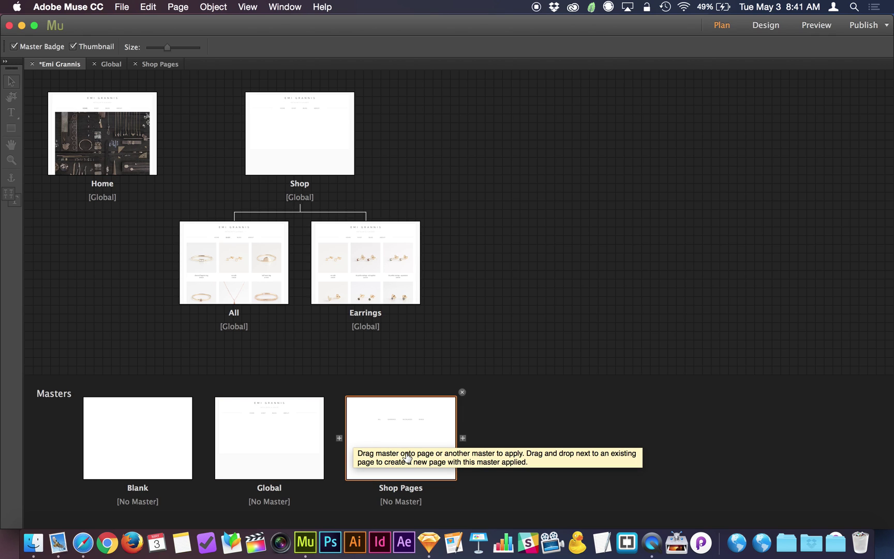
{"action": "left_click_drag", "start_coordinate": [265, 449], "coordinate": [401, 441]}
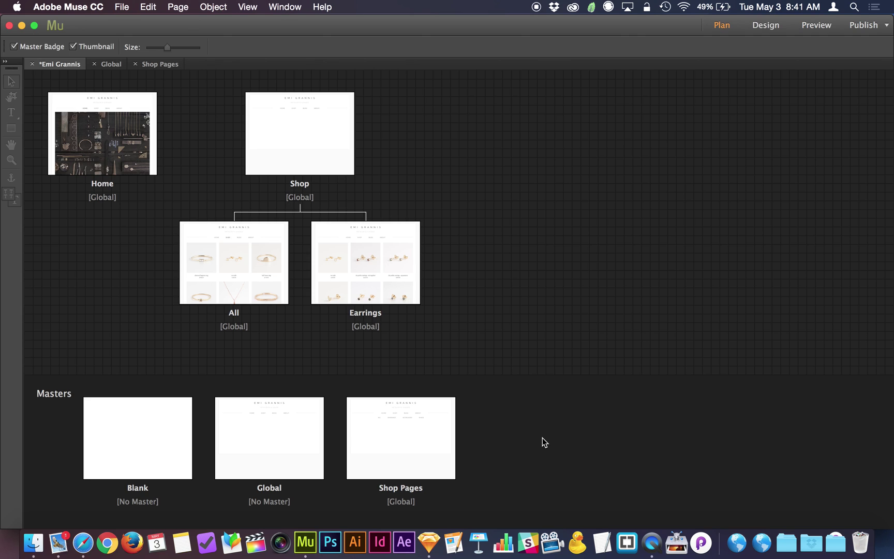
{"action": "left_click", "coordinate": [443, 431]}
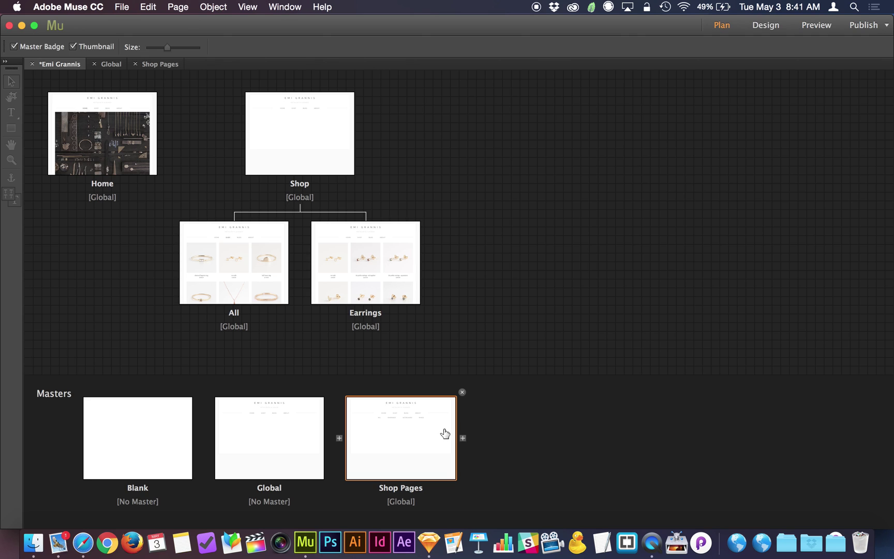
{"action": "double_click", "coordinate": [409, 431]}
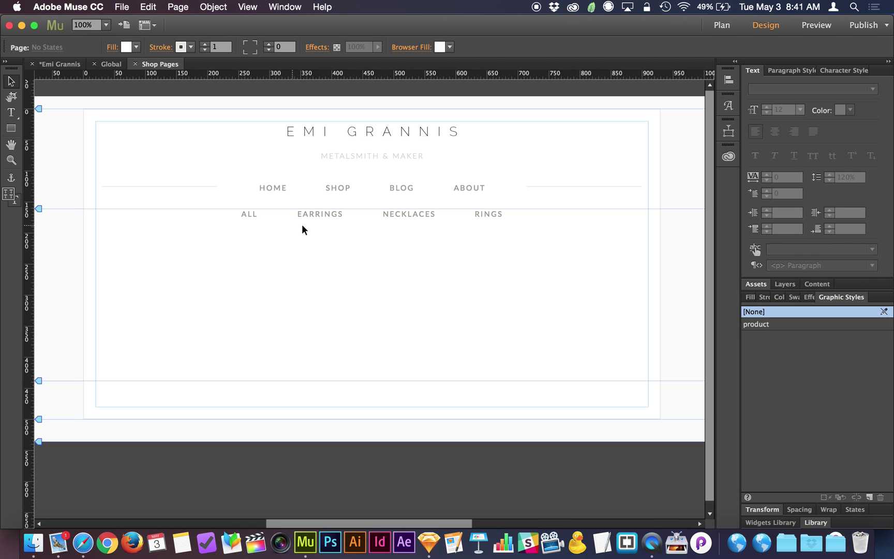
Compare the Shop Pages master's navigation with the live Earrings page in Safari and return to Adobe Muse.
{"action": "key", "text": "ctrl+Up"}
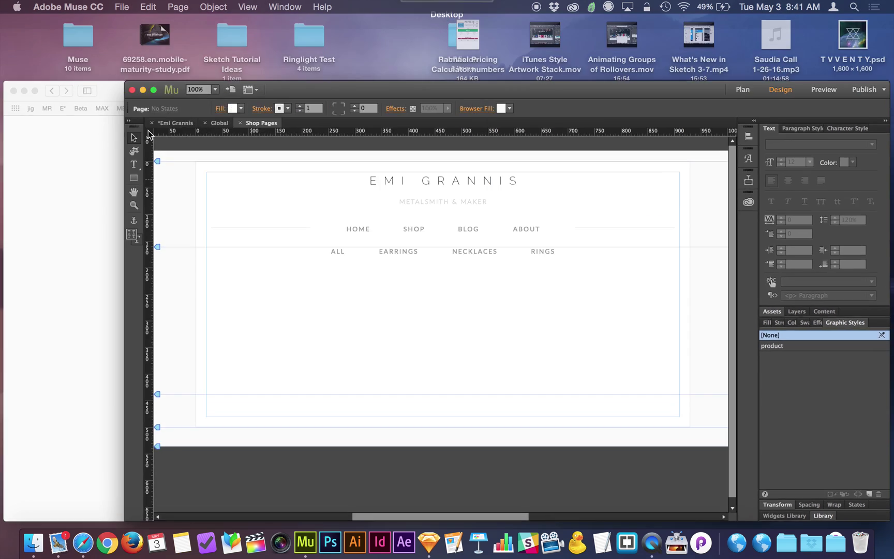
{"action": "left_click", "coordinate": [251, 358]}
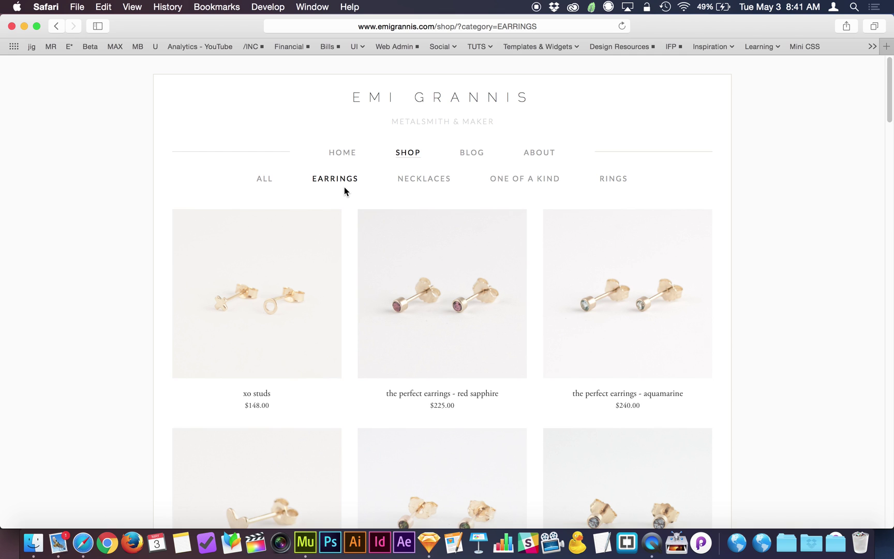
{"action": "key", "text": "ctrl+Up"}
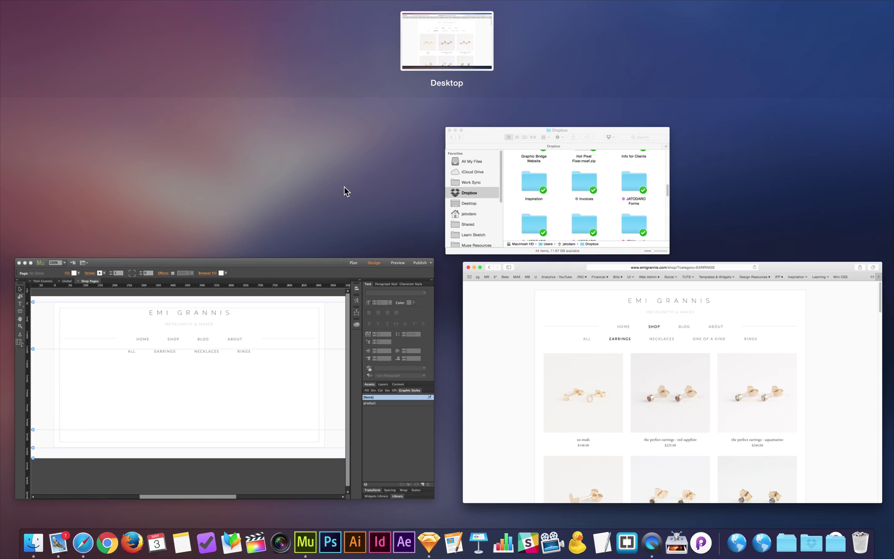
{"action": "left_click", "coordinate": [292, 403]}
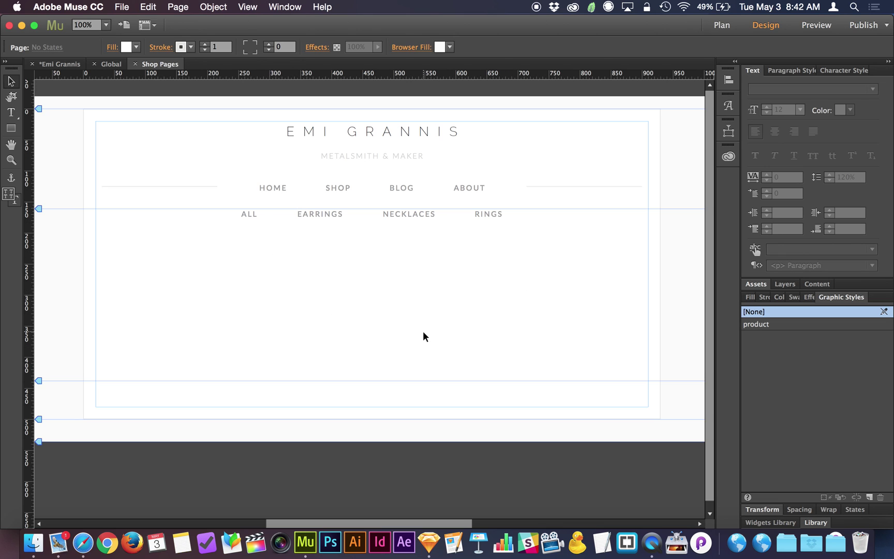
Inspect the Active state of the All, Earrings, Necklaces and Rings labels on the Shop Pages master, particularly the text color.
{"action": "left_click", "coordinate": [250, 214]}
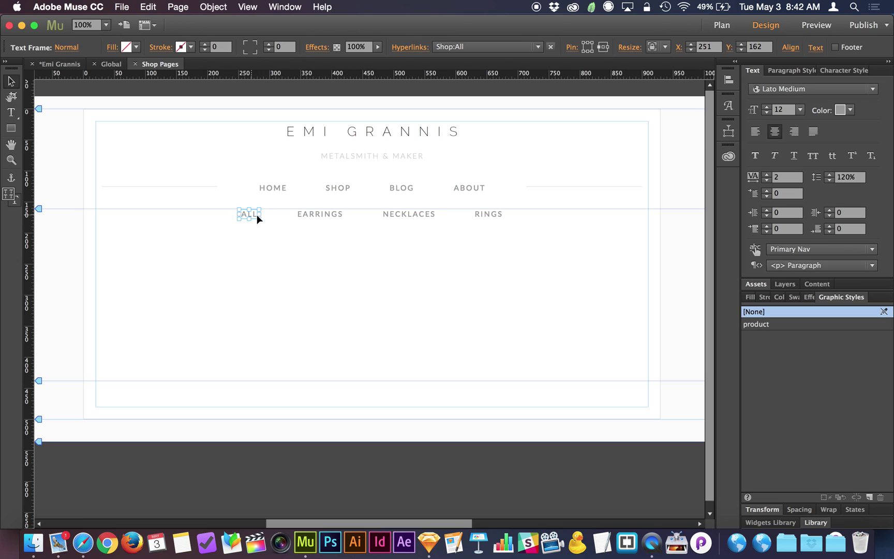
{"action": "left_click", "coordinate": [316, 213], "text": "shift"}
{"action": "left_click", "coordinate": [409, 214], "text": "shift"}
{"action": "left_click", "coordinate": [486, 214], "text": "shift"}
{"action": "left_click", "coordinate": [70, 47]}
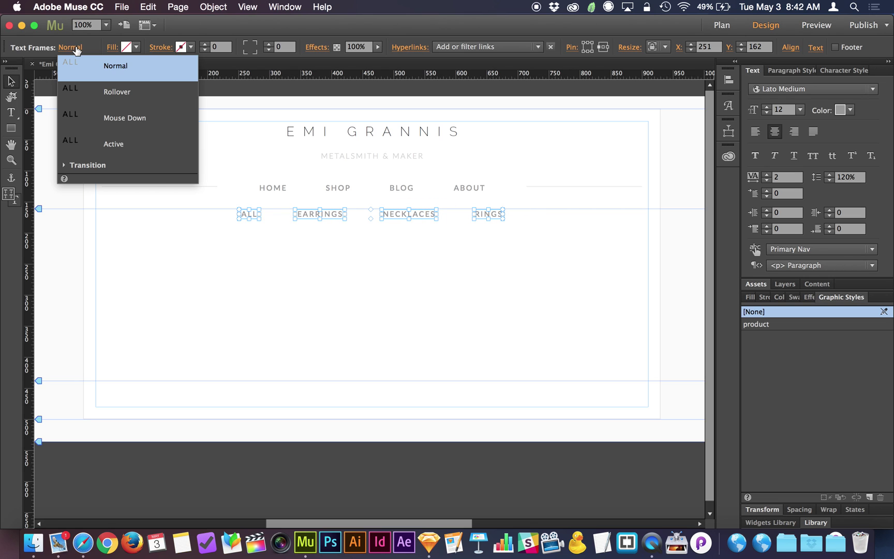
{"action": "left_click", "coordinate": [131, 148]}
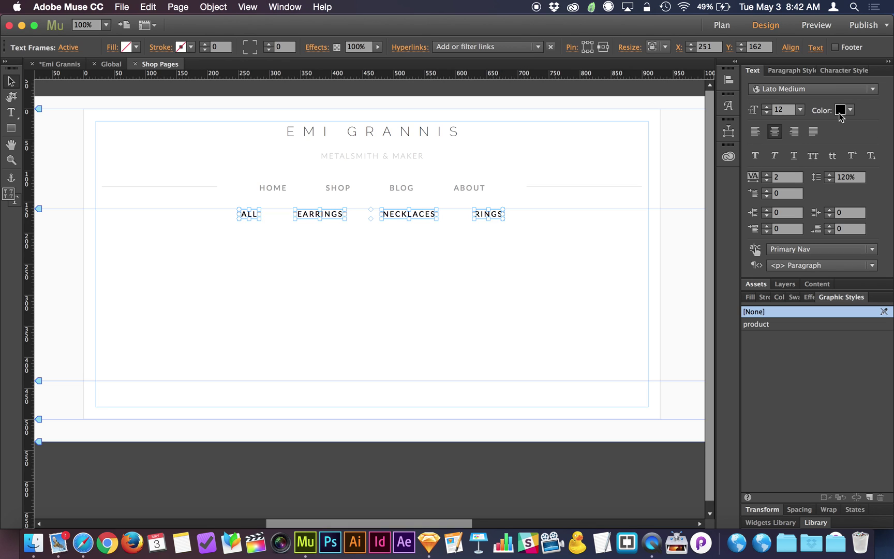
{"action": "left_click", "coordinate": [493, 254]}
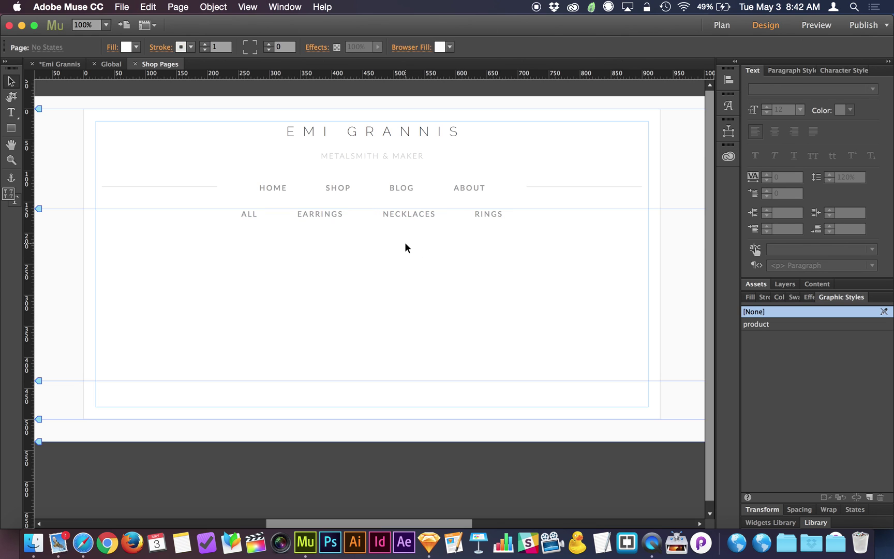
Review the category labels on the Shop Pages master and check which pages the All and Earrings labels link to.
{"action": "left_click", "coordinate": [249, 215]}
{"action": "left_click", "coordinate": [306, 214]}
{"action": "left_click", "coordinate": [386, 213]}
{"action": "left_click", "coordinate": [472, 216]}
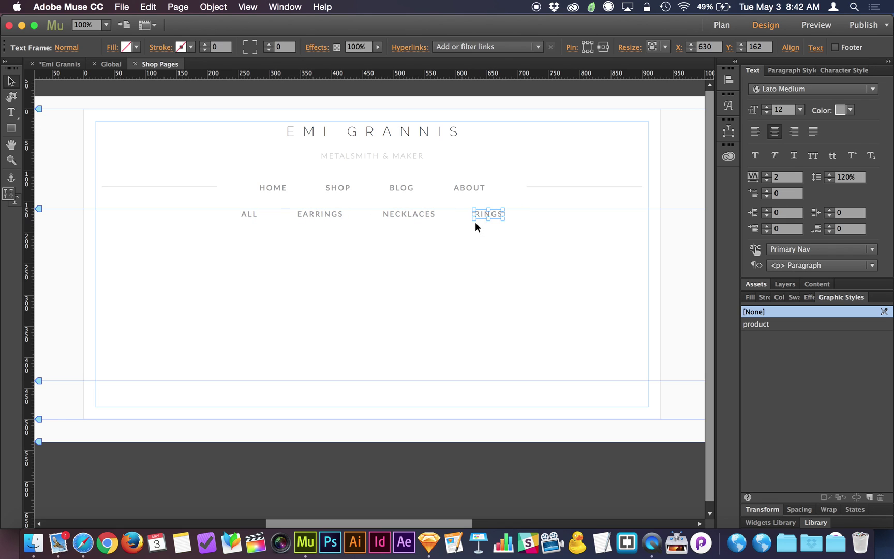
{"action": "left_click", "coordinate": [465, 238]}
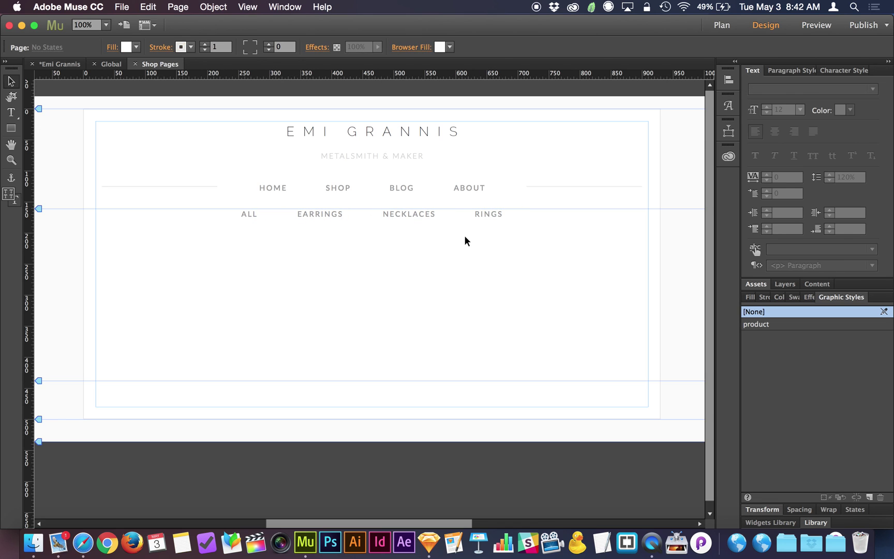
{"action": "left_click", "coordinate": [248, 216]}
{"action": "left_click", "coordinate": [505, 47]}
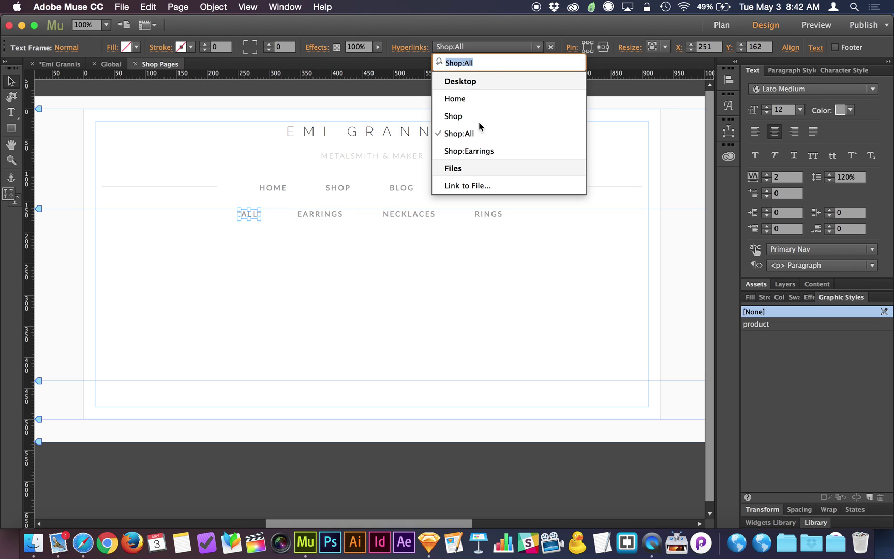
{"action": "left_click", "coordinate": [472, 133]}
{"action": "left_click", "coordinate": [331, 214]}
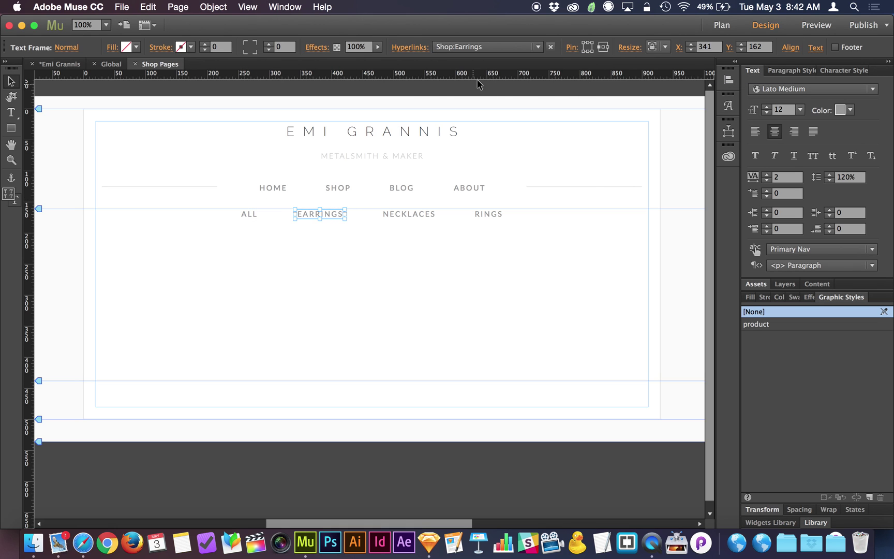
{"action": "left_click", "coordinate": [484, 47]}
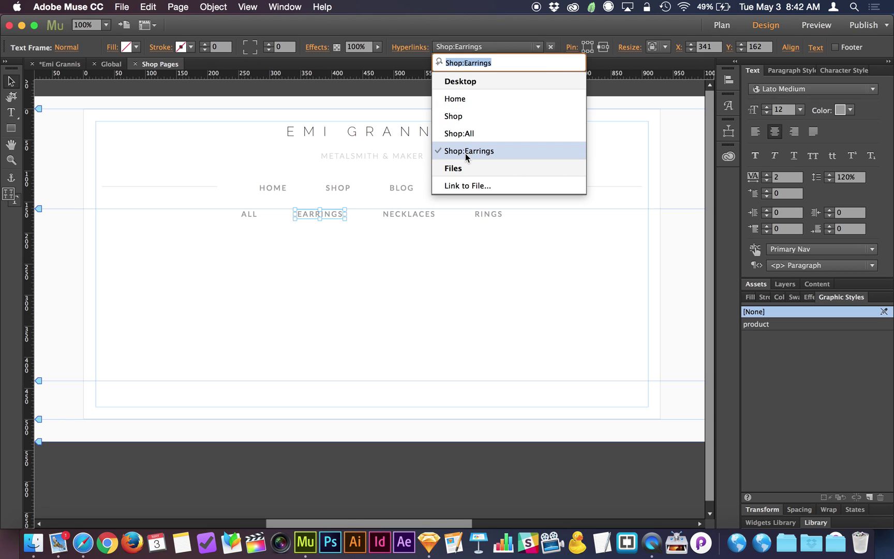
{"action": "left_click", "coordinate": [374, 300]}
{"action": "left_click", "coordinate": [374, 302]}
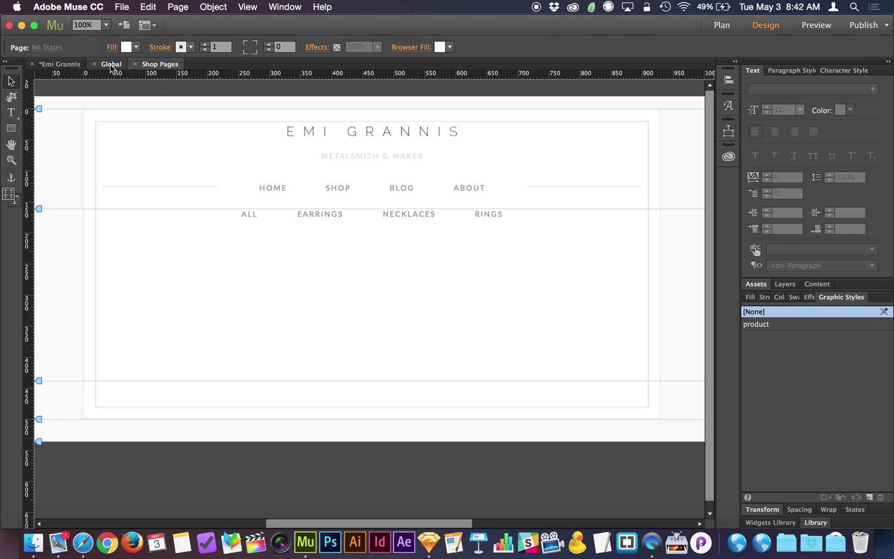
Open the All page from the site plan and examine how its category menu sits above the product images.
{"action": "left_click", "coordinate": [112, 67]}
{"action": "left_click", "coordinate": [60, 64]}
{"action": "left_click", "coordinate": [359, 313]}
{"action": "double_click", "coordinate": [242, 275]}
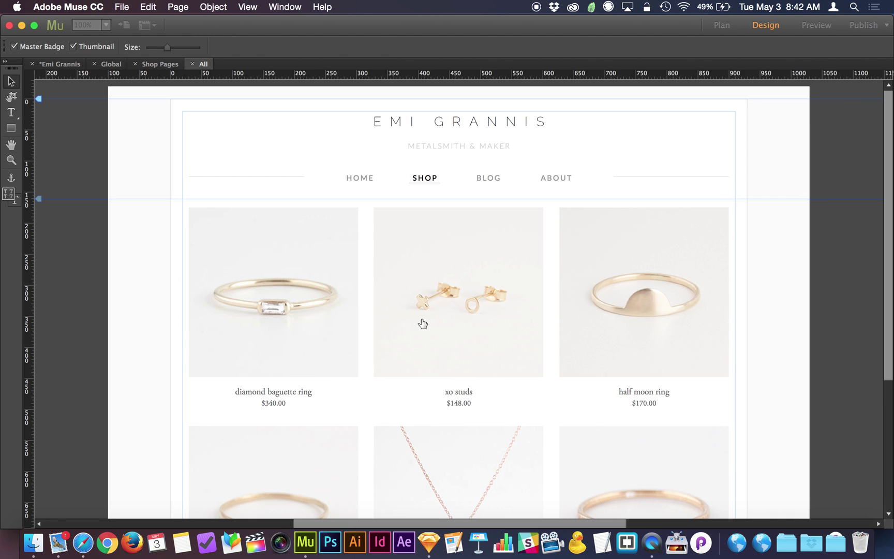
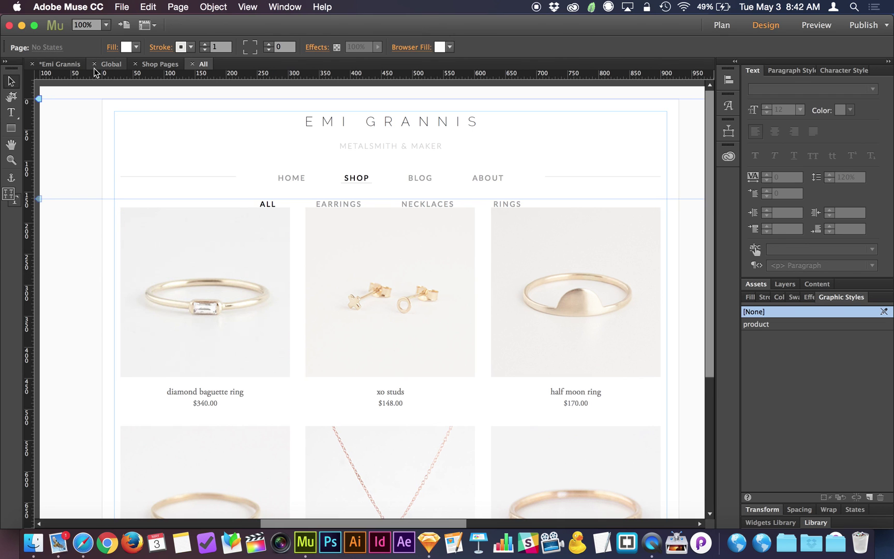
Reopen the Shop Pages master and lower the header guide to about 200 px, below the category menu.
{"action": "left_click", "coordinate": [71, 64]}
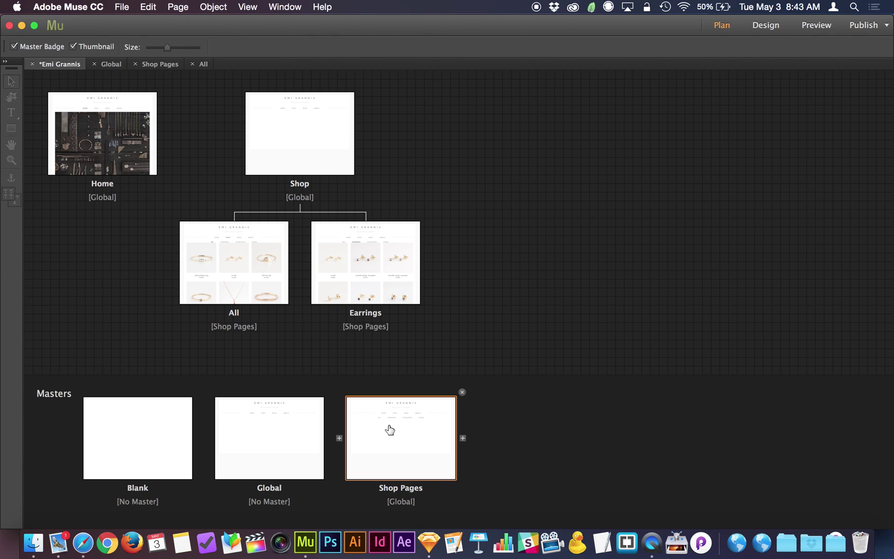
{"action": "double_click", "coordinate": [403, 450]}
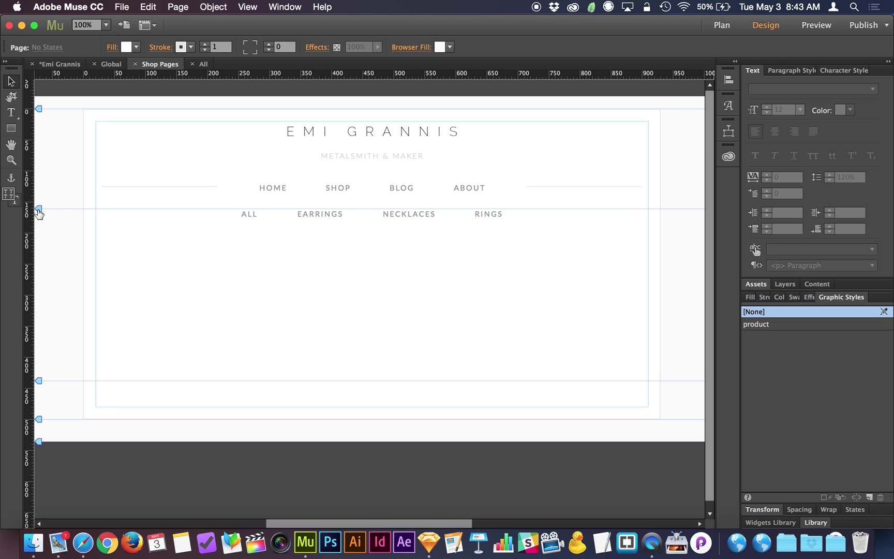
{"action": "left_click_drag", "start_coordinate": [39, 212], "coordinate": [38, 235]}
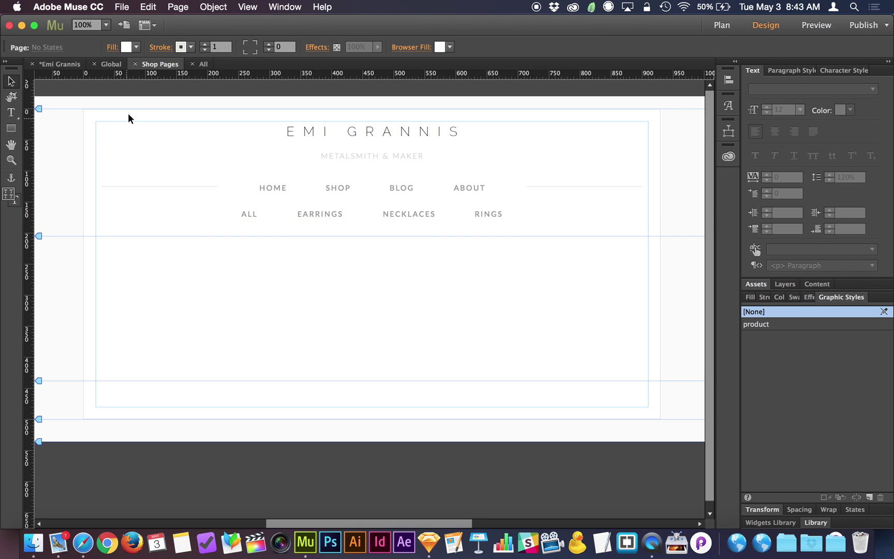
Open the All and Earrings pages from the site plan and check the category menu's spacing and active labels.
{"action": "left_click", "coordinate": [66, 70]}
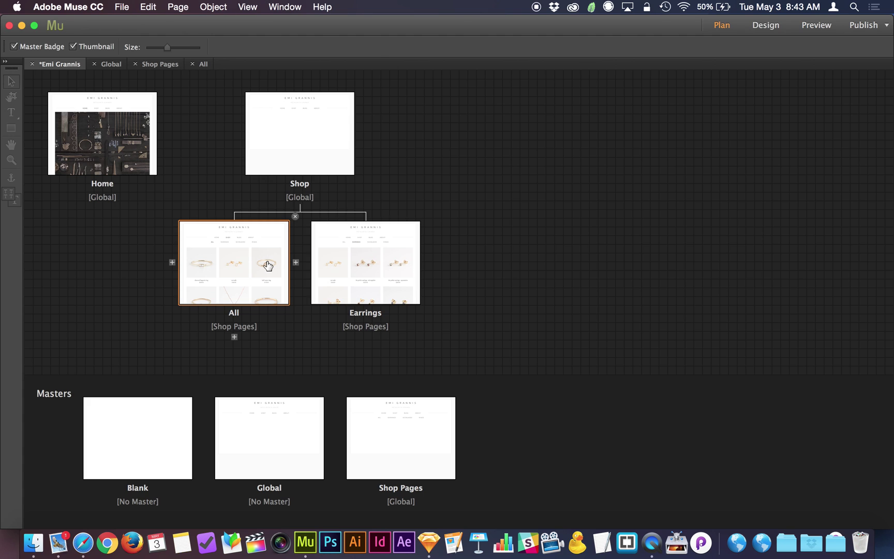
{"action": "double_click", "coordinate": [267, 262]}
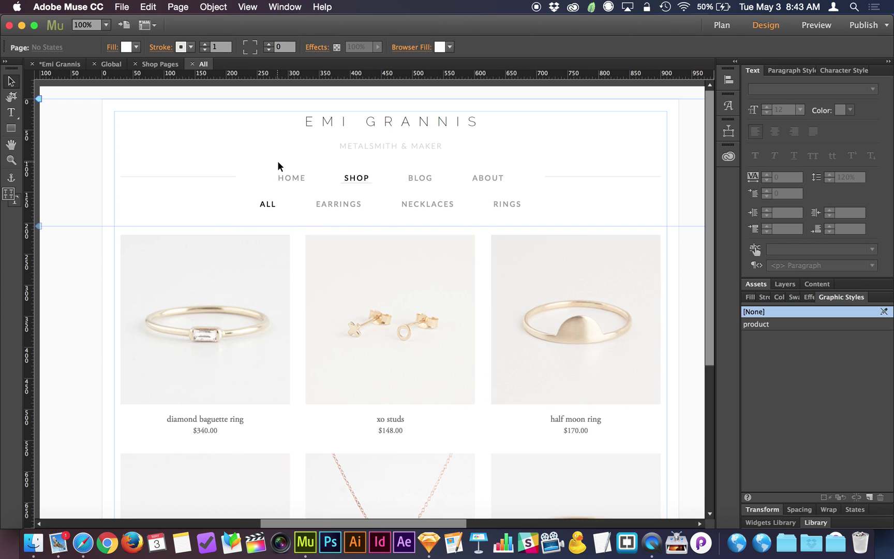
{"action": "left_click", "coordinate": [59, 64]}
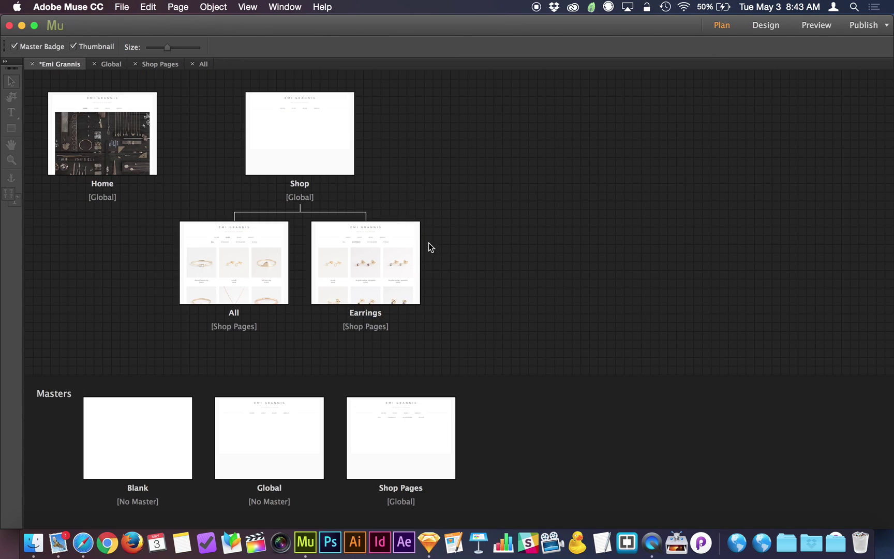
{"action": "double_click", "coordinate": [383, 259]}
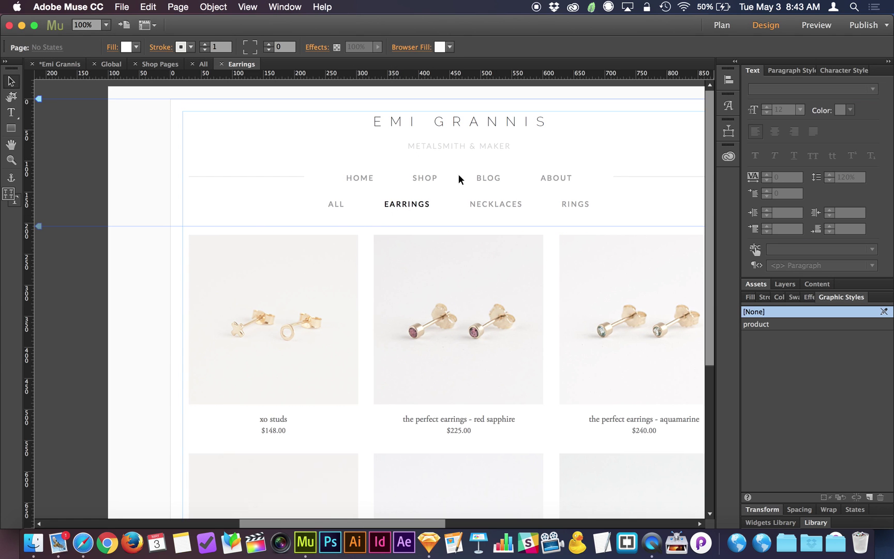
{"action": "scroll", "coordinate": [442, 290], "scroll_direction": "right", "scroll_amount": 3}
{"action": "scroll", "coordinate": [441, 290], "scroll_direction": "right", "scroll_amount": 2}
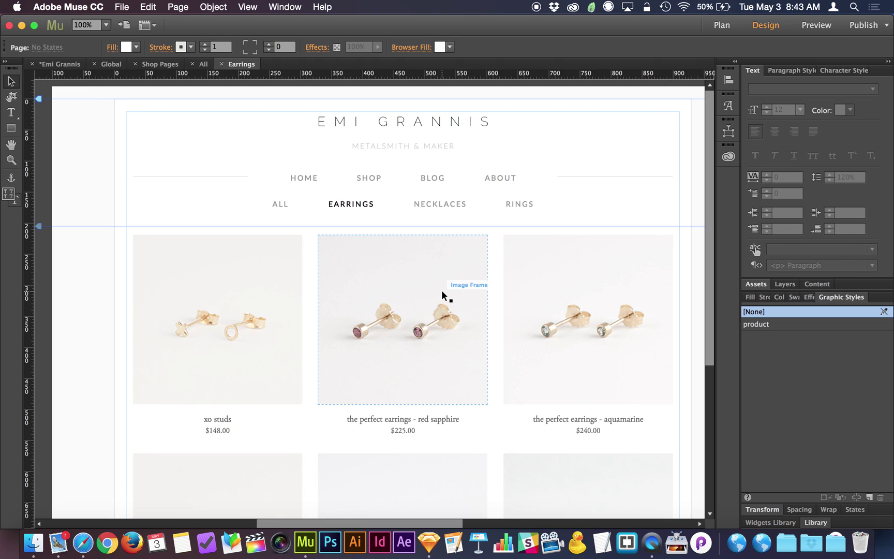
{"action": "scroll", "coordinate": [441, 289], "scroll_direction": "right", "scroll_amount": 1}
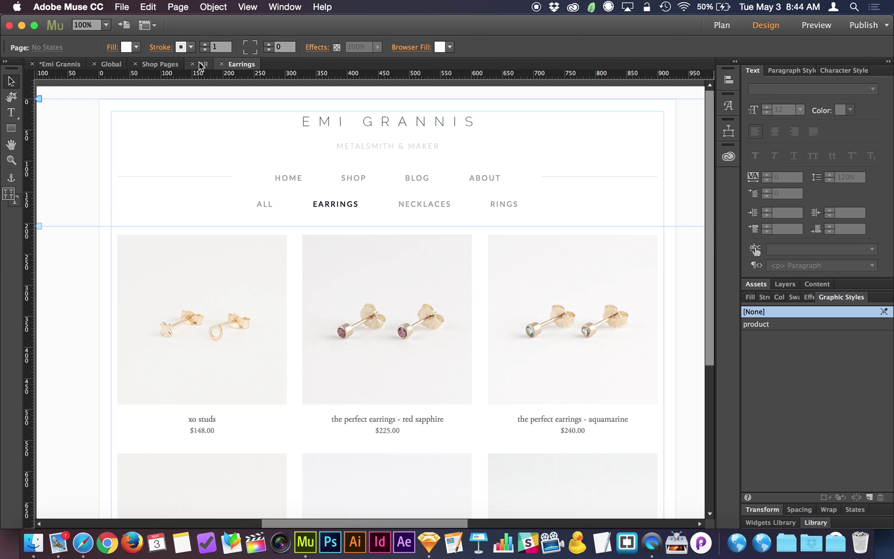
Examine how the live site's page titles appear in the Safari browser tab on different pages, and return to Adobe Muse.
{"action": "left_click", "coordinate": [67, 64]}
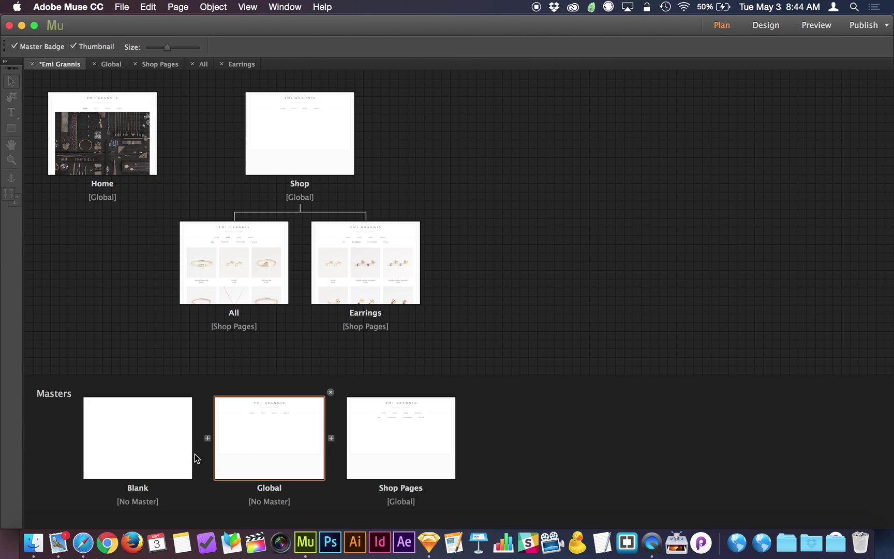
{"action": "left_click", "coordinate": [82, 542]}
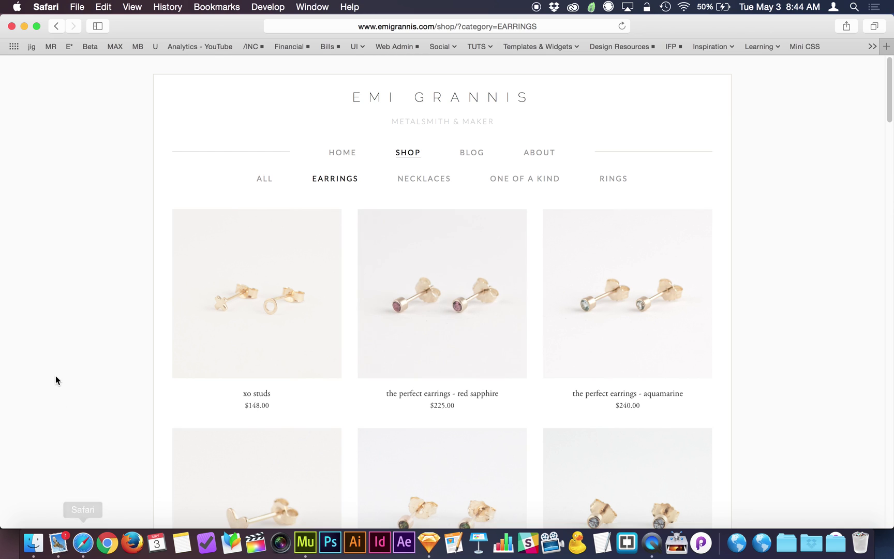
{"action": "key", "text": "super+t"}
{"action": "left_click", "coordinate": [256, 67]}
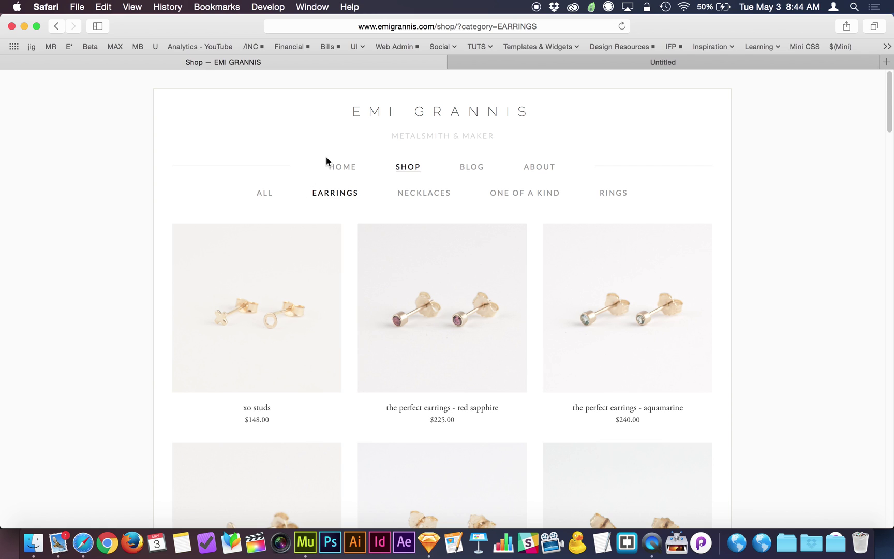
{"action": "left_click", "coordinate": [472, 163]}
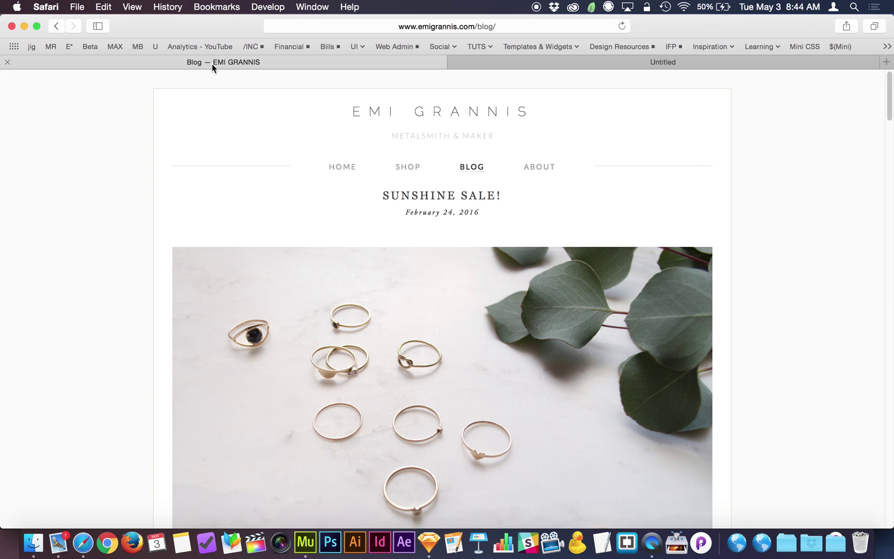
{"action": "left_click", "coordinate": [347, 166]}
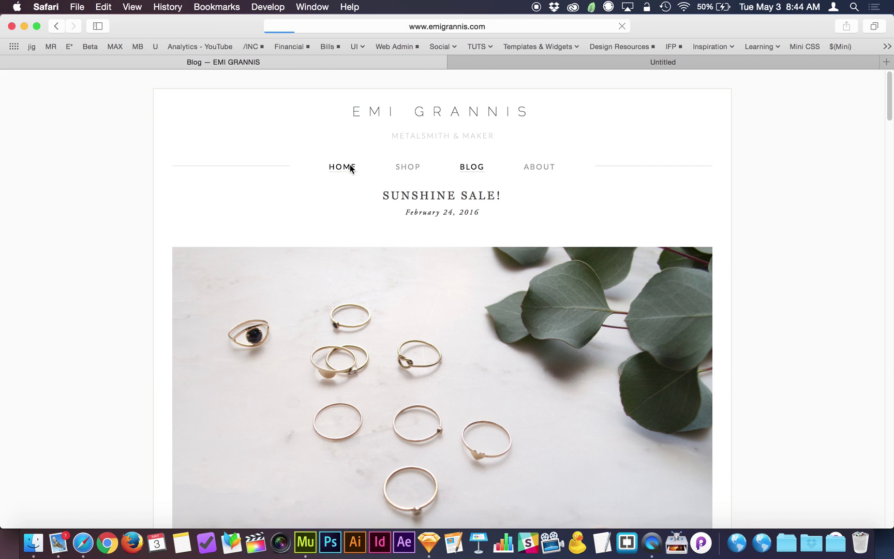
{"action": "left_click", "coordinate": [402, 170]}
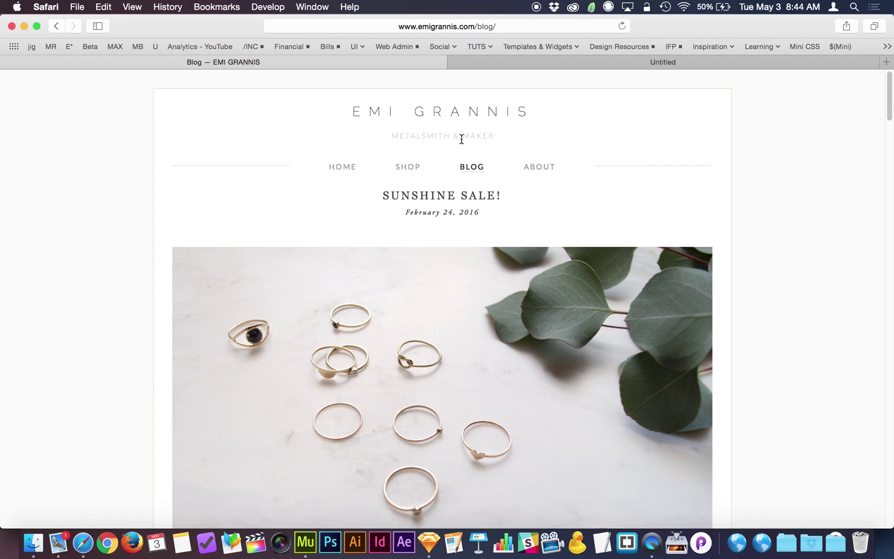
{"action": "left_click", "coordinate": [543, 170]}
{"action": "left_click", "coordinate": [427, 168]}
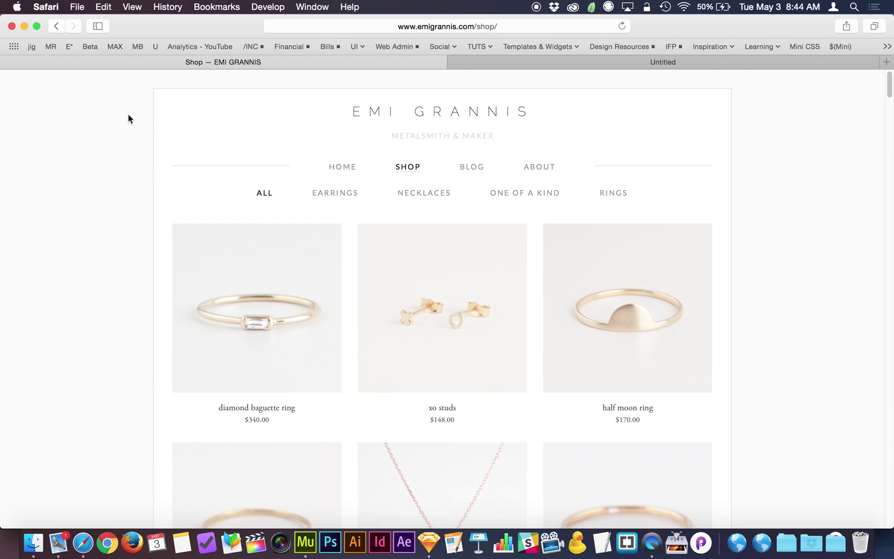
{"action": "key", "text": "ctrl+Up"}
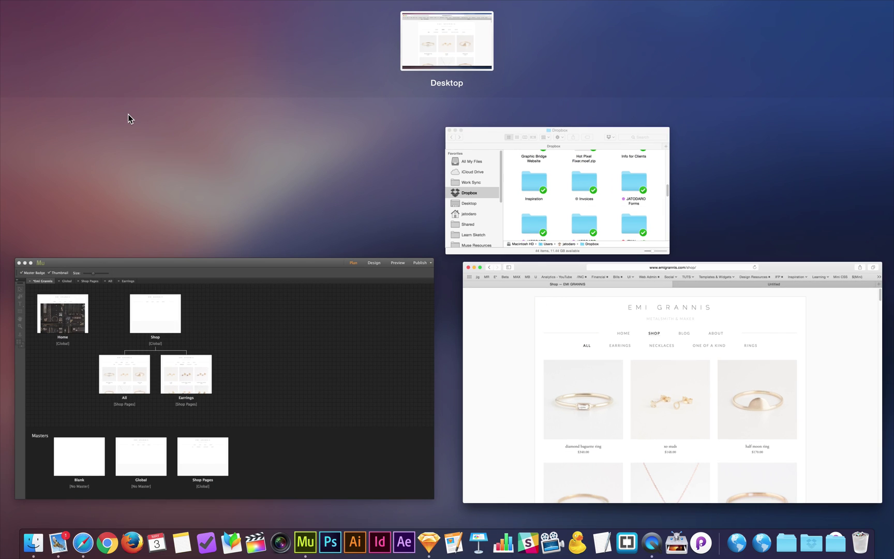
{"action": "left_click", "coordinate": [266, 337]}
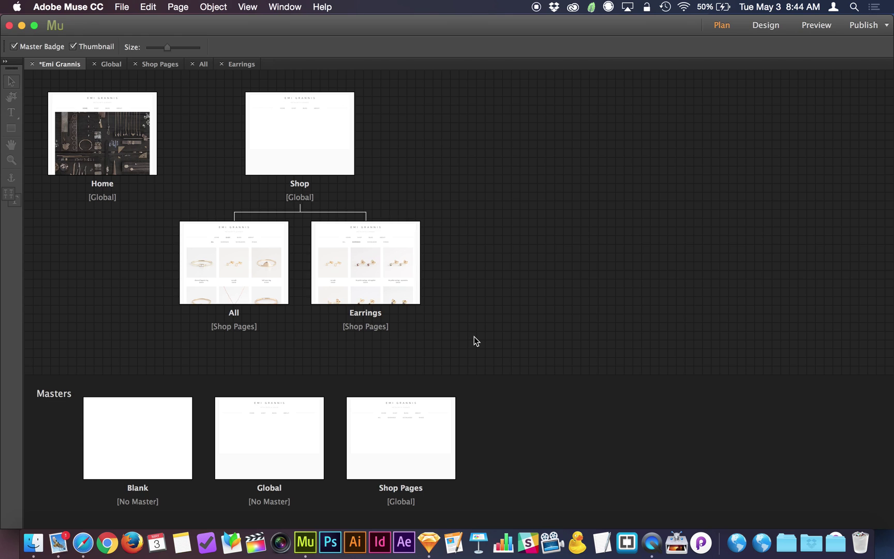
In the Global master's page properties, set the page title suffix to a space, a dash and the site's brand name.
{"action": "left_click", "coordinate": [272, 426]}
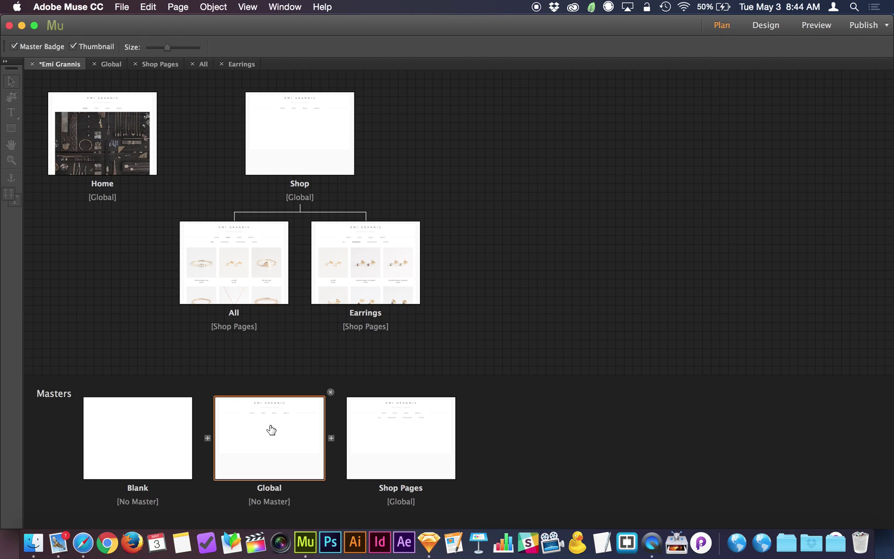
{"action": "right_click", "coordinate": [270, 425]}
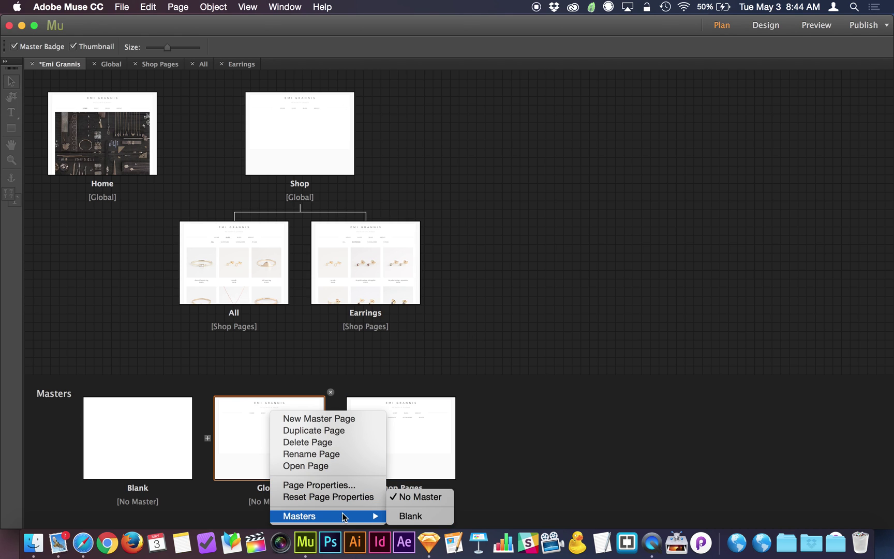
{"action": "left_click", "coordinate": [344, 486]}
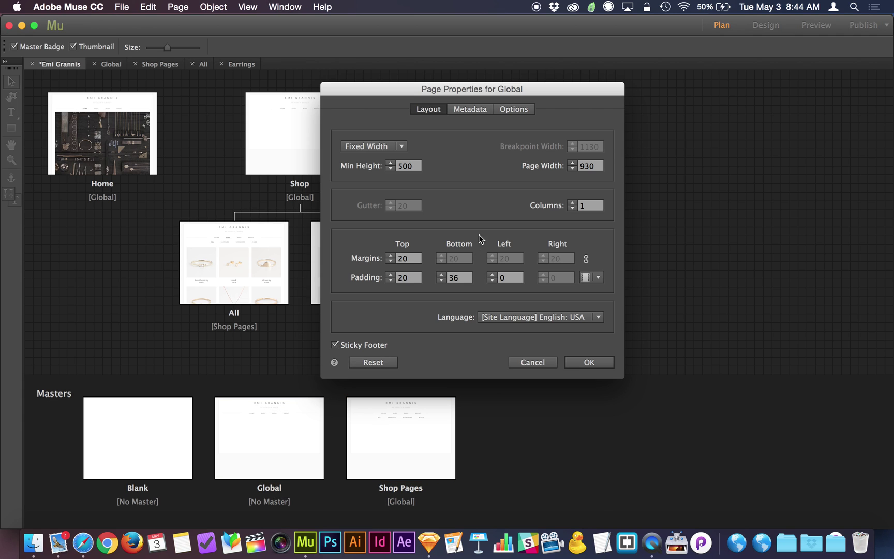
{"action": "left_click", "coordinate": [481, 110]}
{"action": "left_click", "coordinate": [489, 343]}
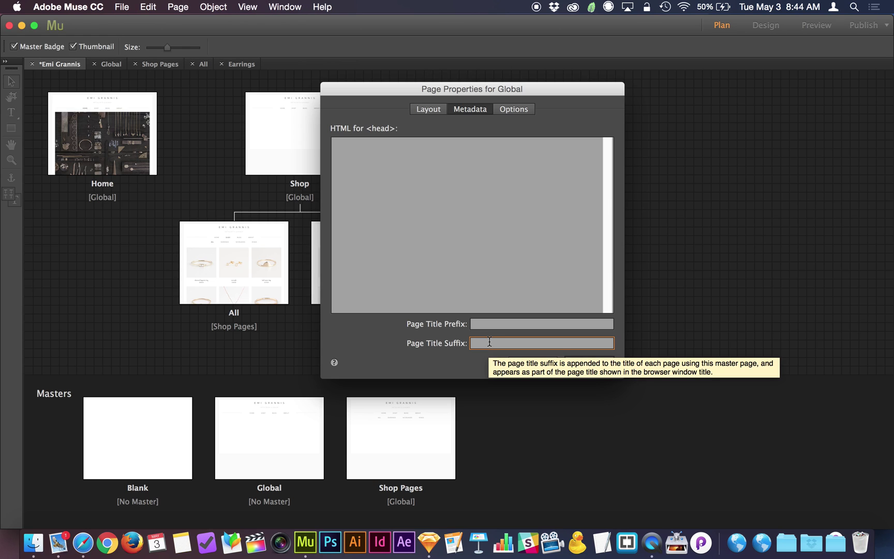
{"action": "type", "text": "- Emi Grannis"}
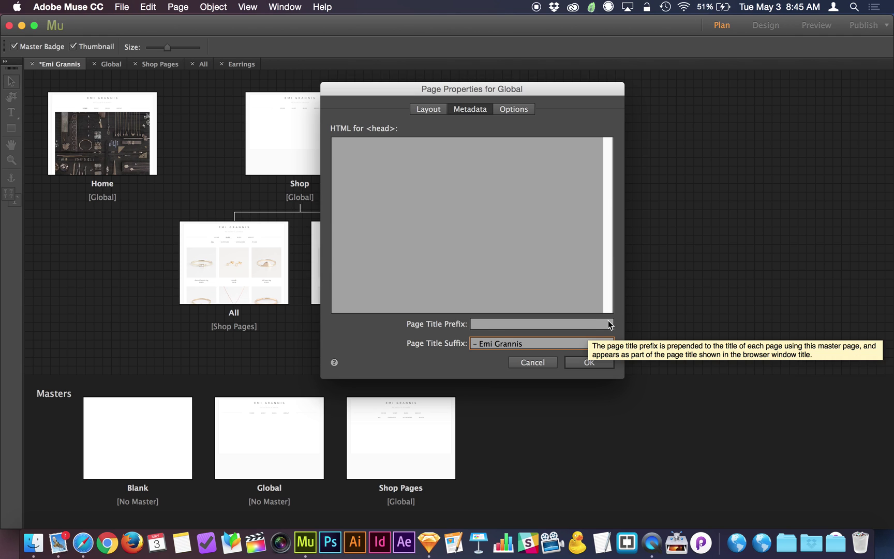
{"action": "left_click", "coordinate": [474, 344]}
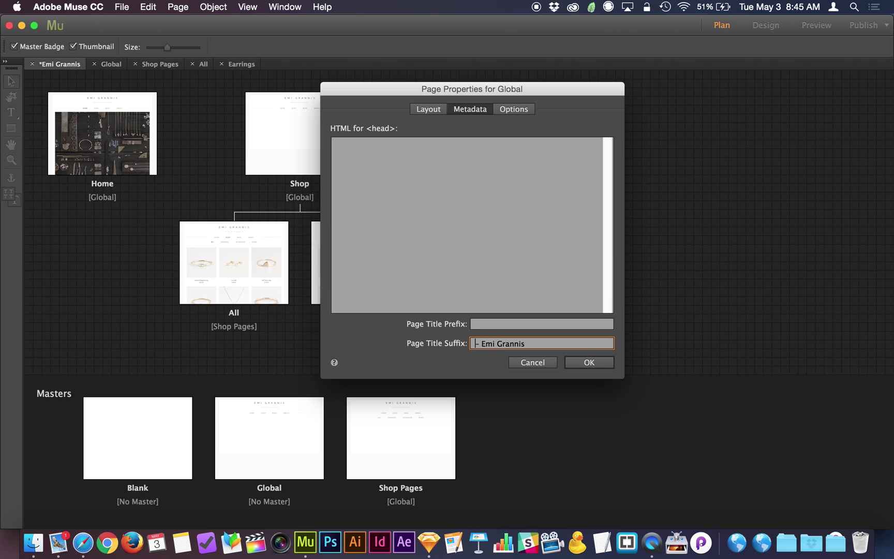
{"action": "key", "text": "Right"}
{"action": "key", "text": "Right"}
{"action": "key", "text": "Right"}
{"action": "left_click", "coordinate": [588, 362]}
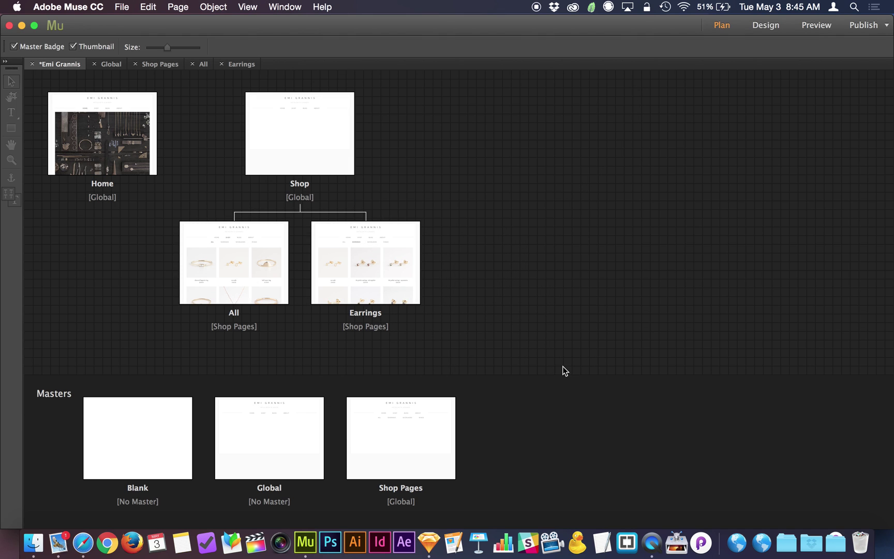
Preview the Earrings page in the Safari browser, check its title in the browser tab, and return to Adobe Muse's site plan.
{"action": "double_click", "coordinate": [372, 283]}
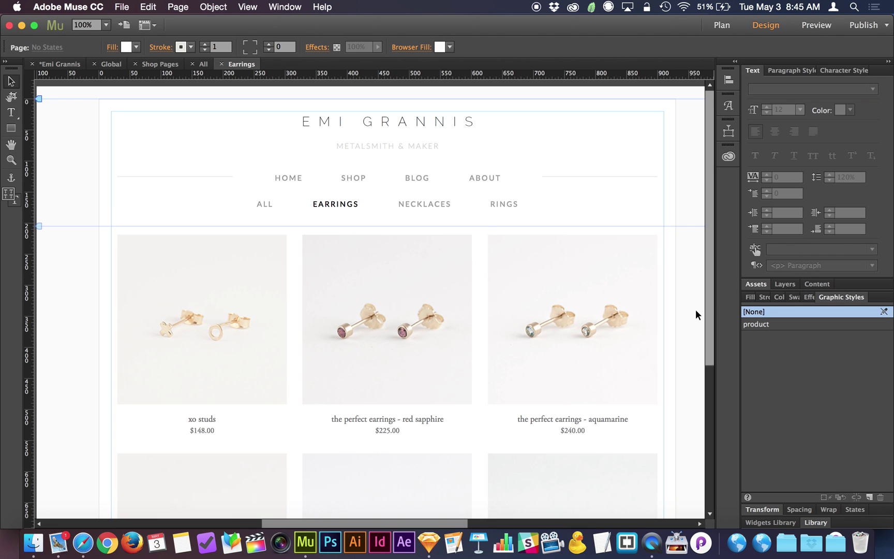
{"action": "key", "text": "super+shift+e"}
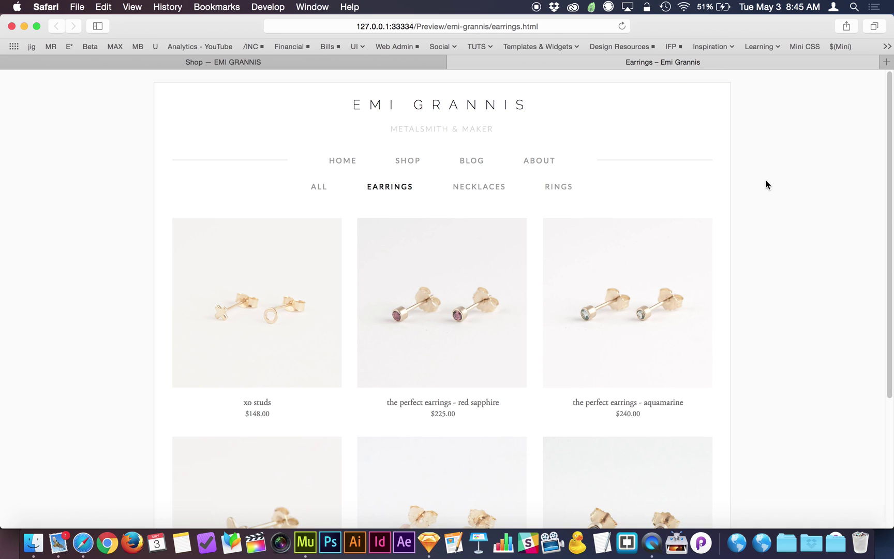
{"action": "key", "text": "ctrl+Up"}
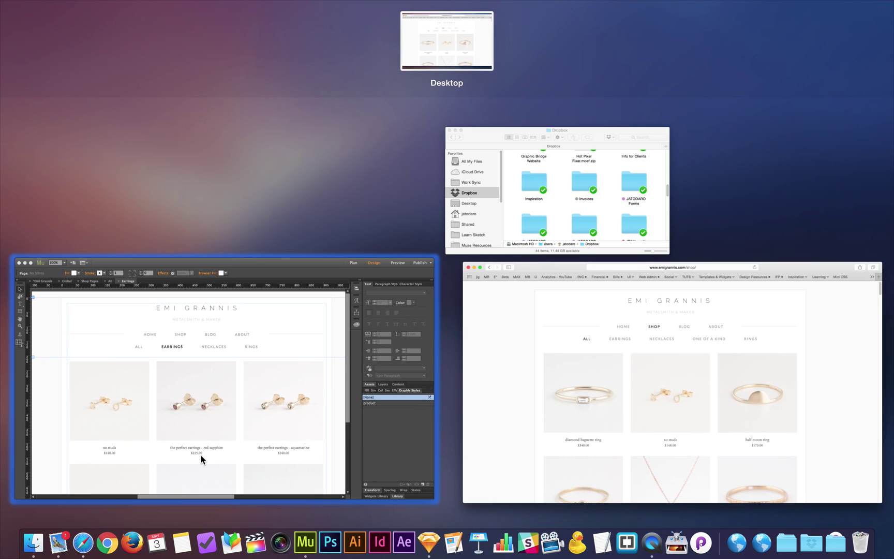
{"action": "left_click", "coordinate": [153, 335]}
{"action": "left_click", "coordinate": [77, 64]}
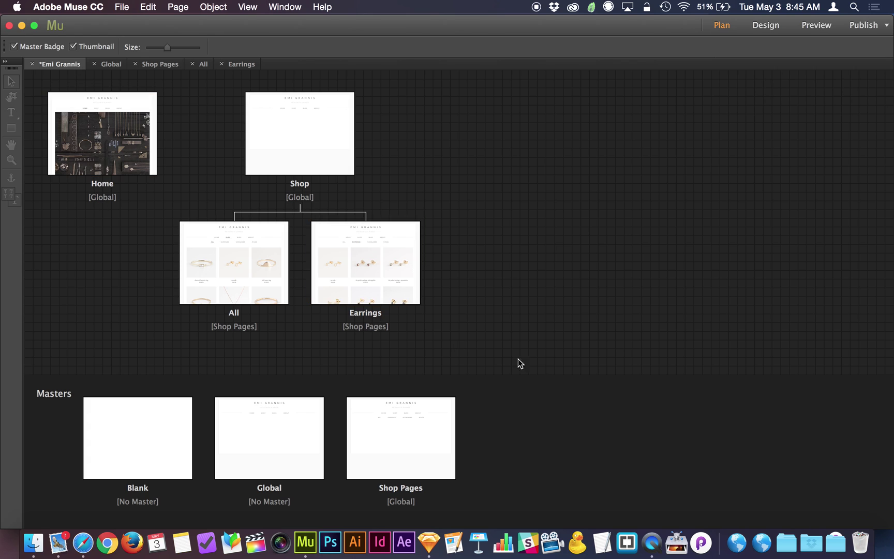